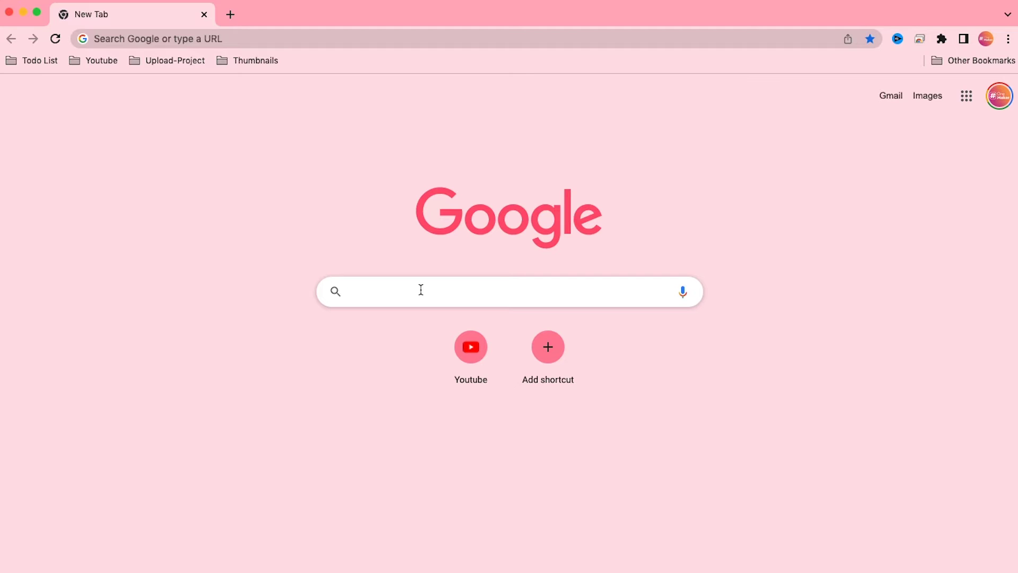
text(Onemaker.io)
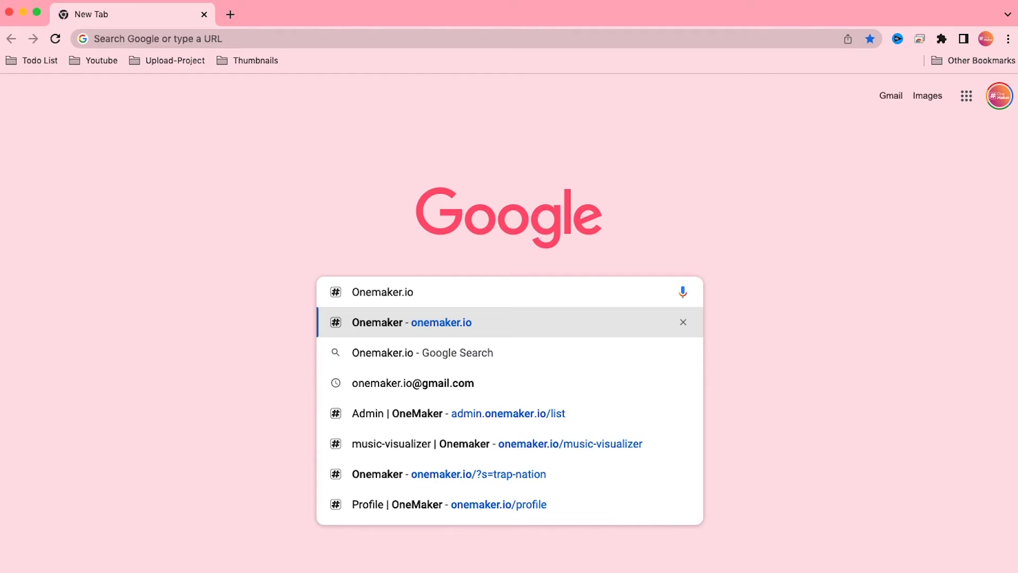
Step: Search Google for 'Onemaker.io' and go to the OneMaker.io homepage
key(Return)
scroll(998, 435, down, 1)
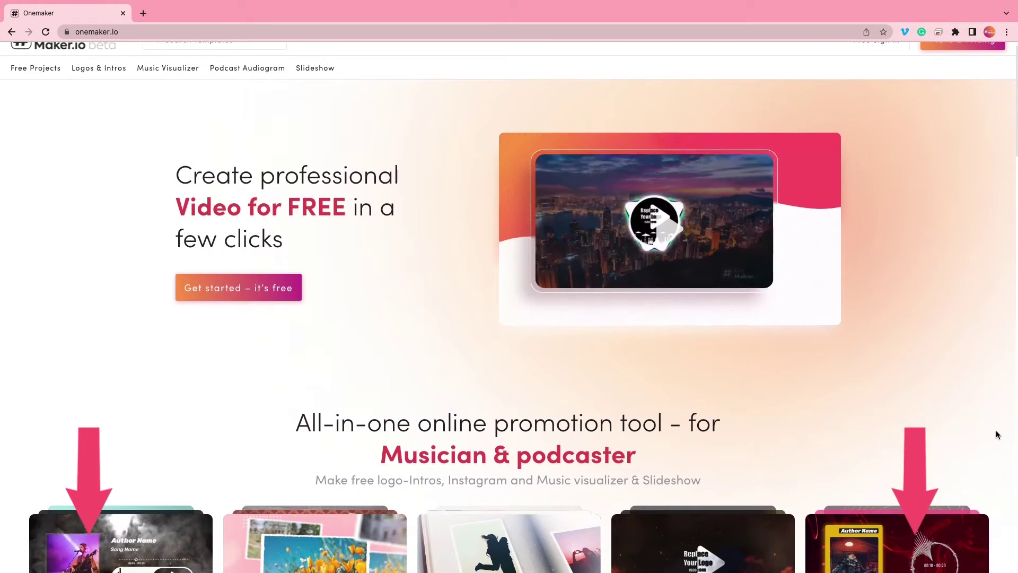
scroll(998, 434, down, 2)
scroll(997, 434, down, 3)
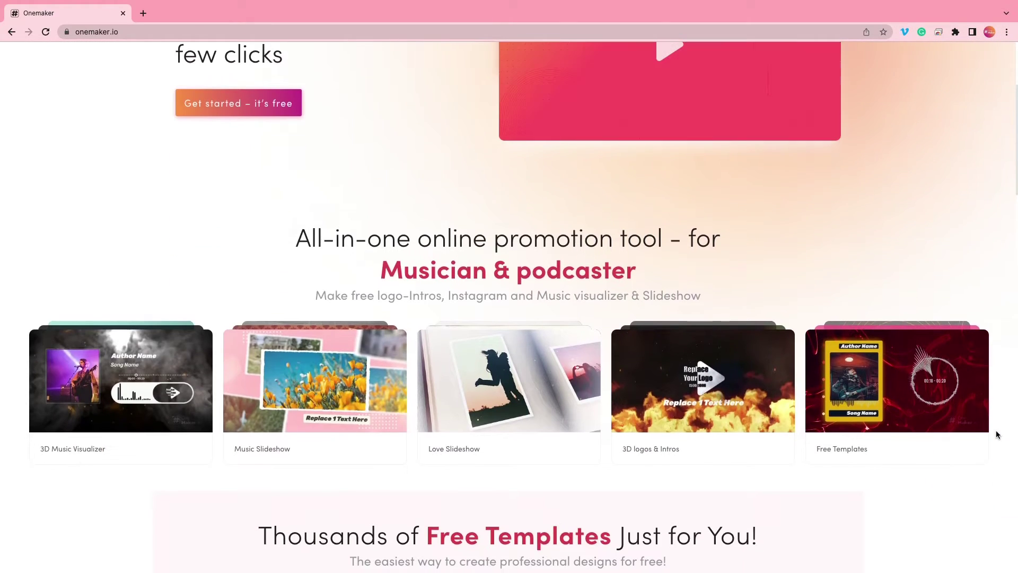
scroll(998, 434, down, 2)
scroll(998, 435, down, 1)
scroll(998, 435, down, 1)
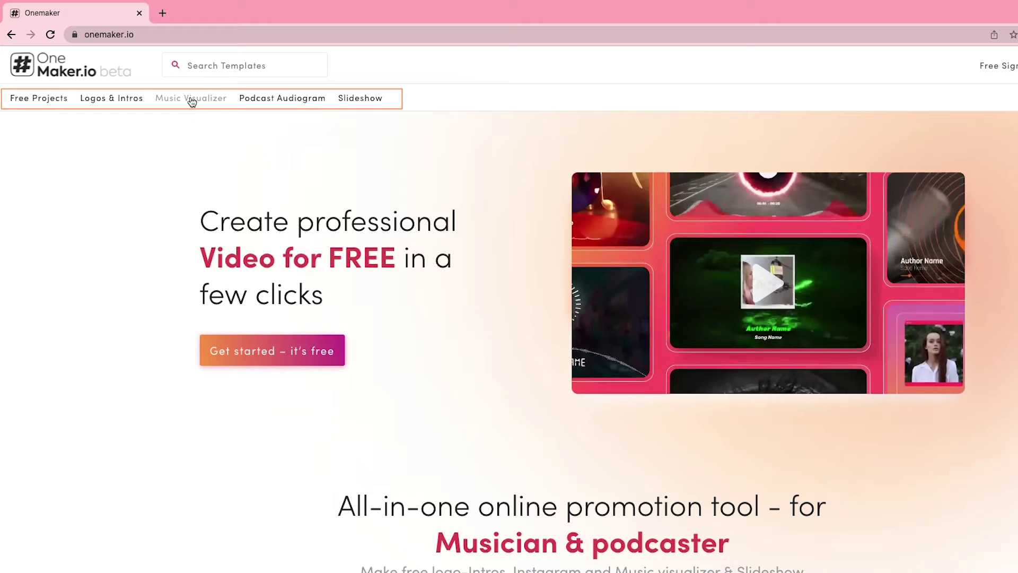
Step: Open the Album Music Visualizer card from page 2 of the Music Visualizer gallery
click(191, 99)
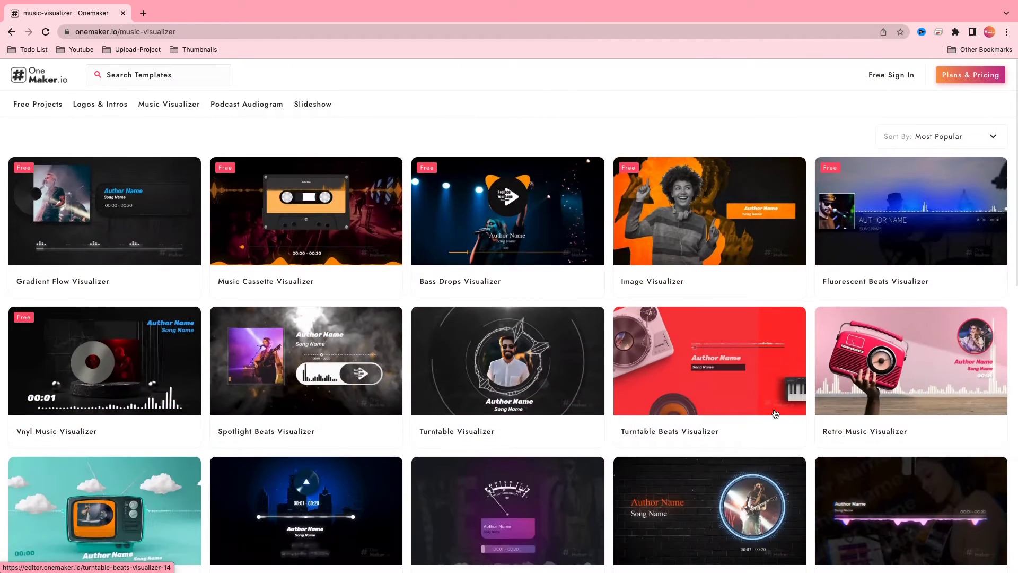
scroll(776, 413, down, 2)
scroll(773, 410, down, 2)
scroll(773, 408, down, 2)
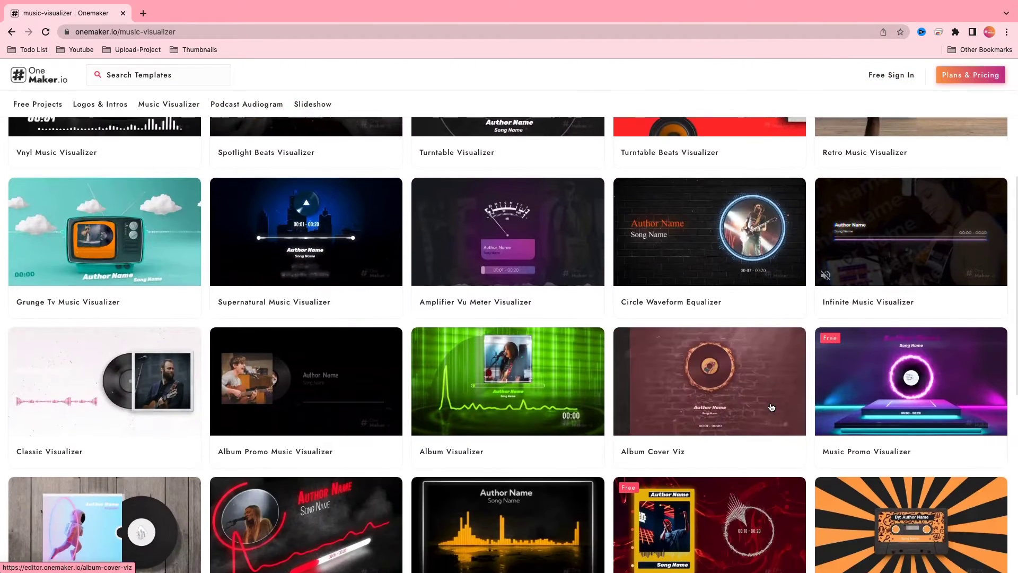
scroll(772, 407, down, 2)
scroll(764, 422, down, 1)
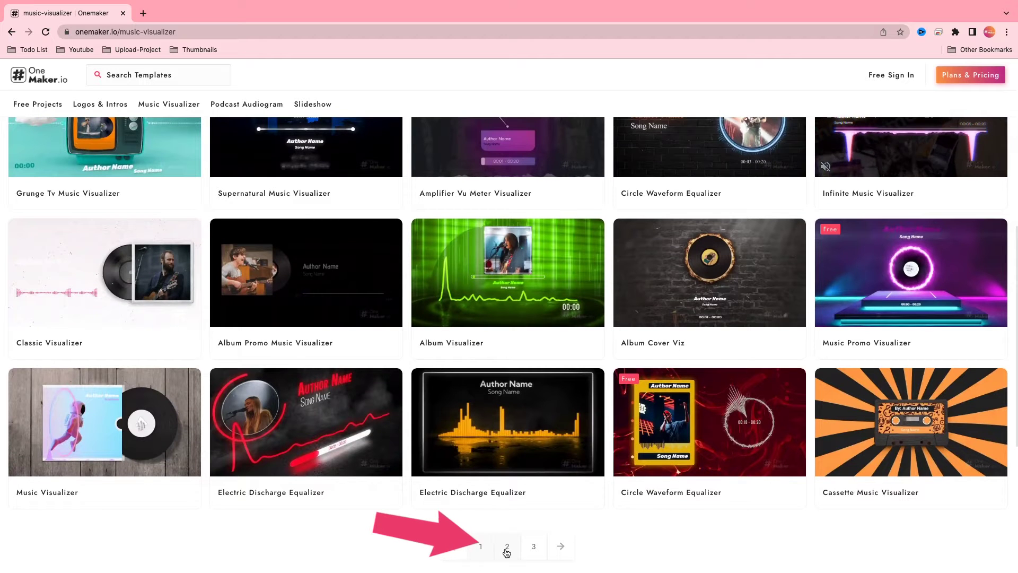
click(507, 548)
scroll(848, 474, down, 1)
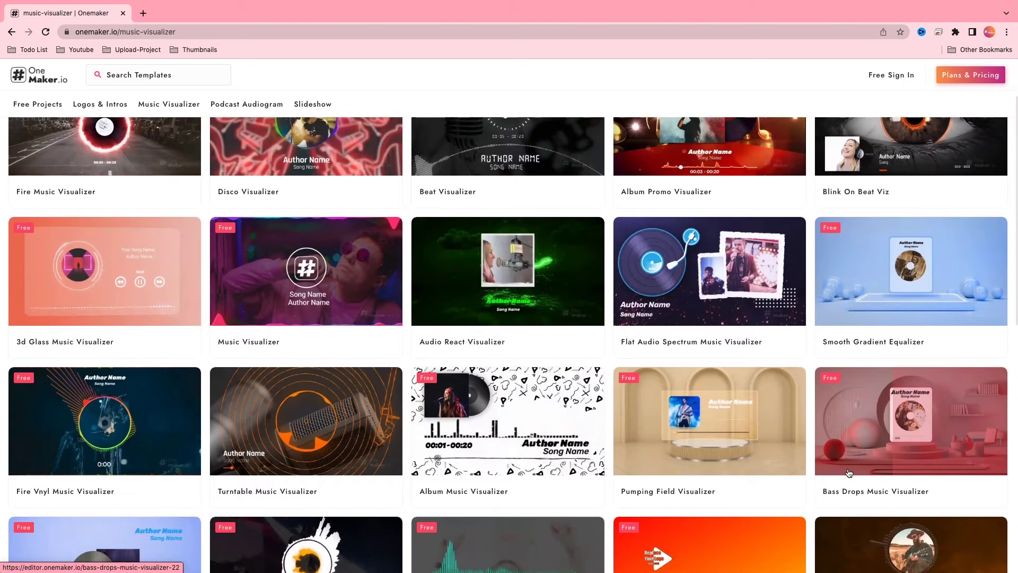
scroll(849, 474, down, 1)
scroll(849, 473, down, 2)
scroll(848, 473, down, 1)
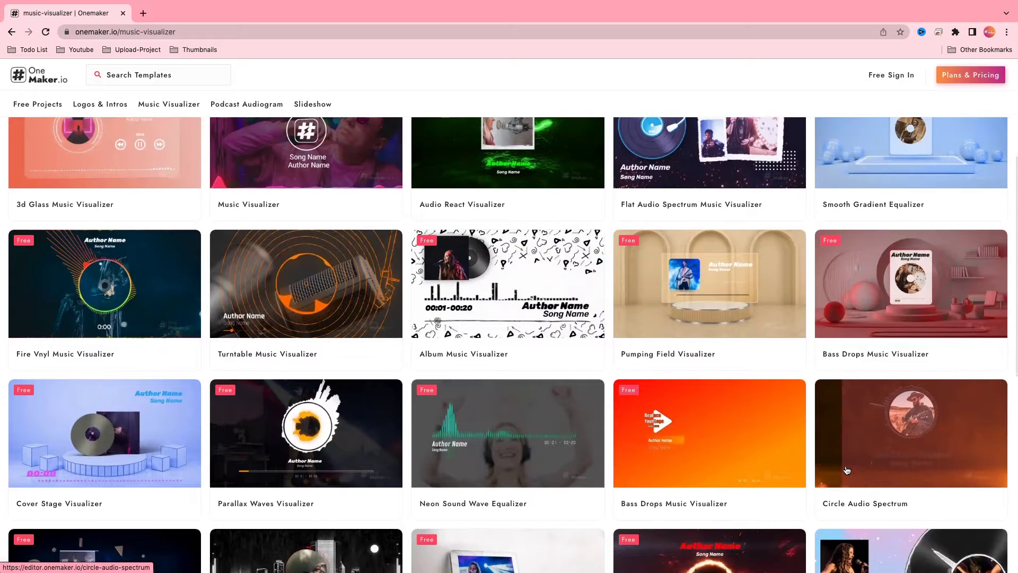
scroll(847, 471, down, 1)
scroll(846, 470, down, 1)
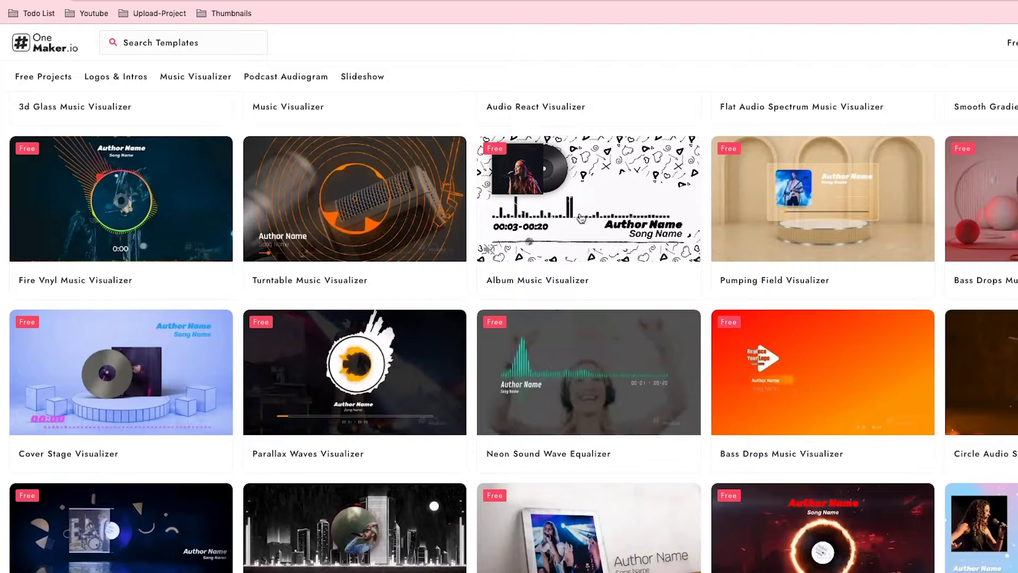
click(580, 218)
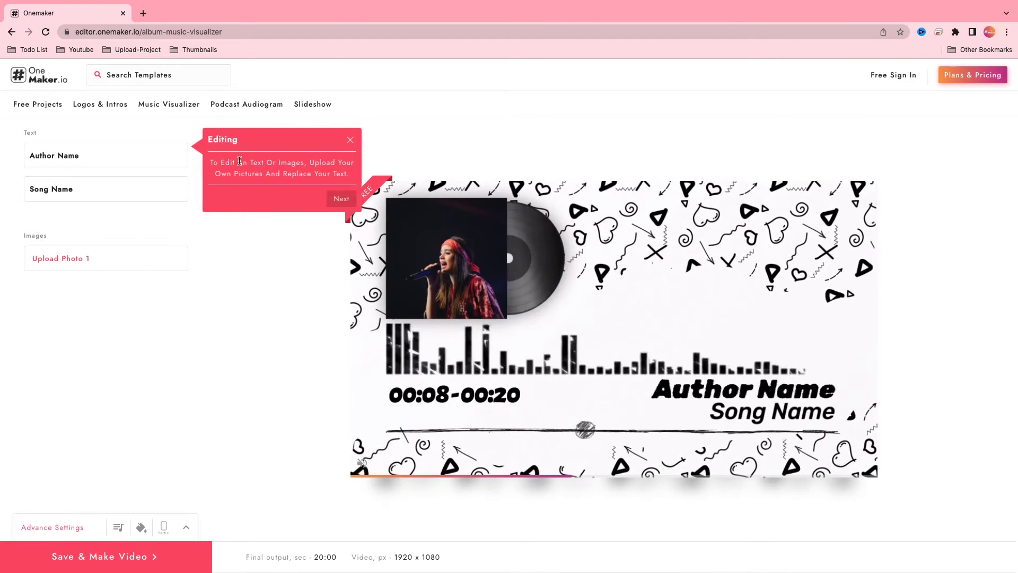
Step: Dismiss the editing tip and briefly select, then leave, the author name field
click(351, 140)
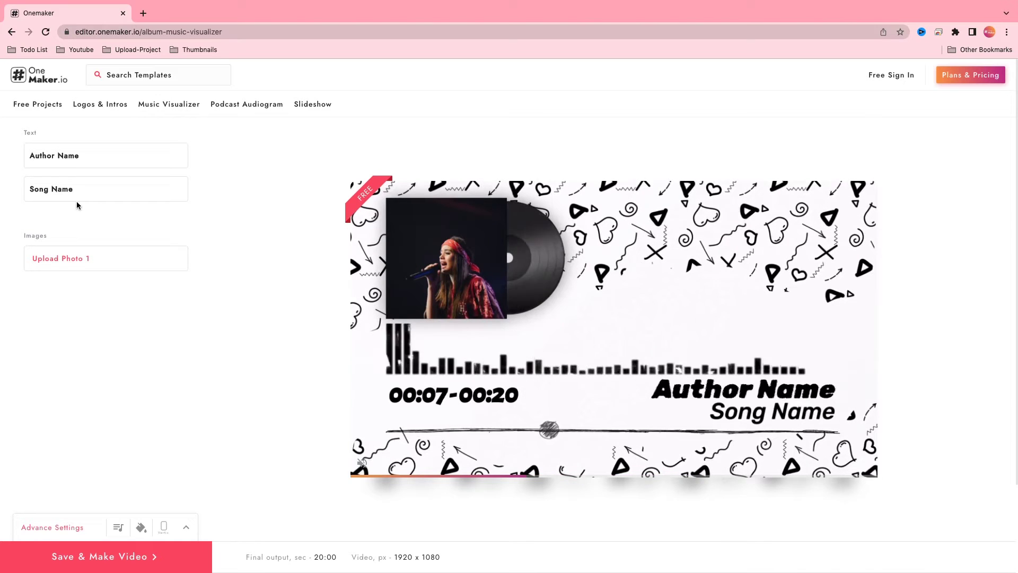
click(82, 155)
click(58, 209)
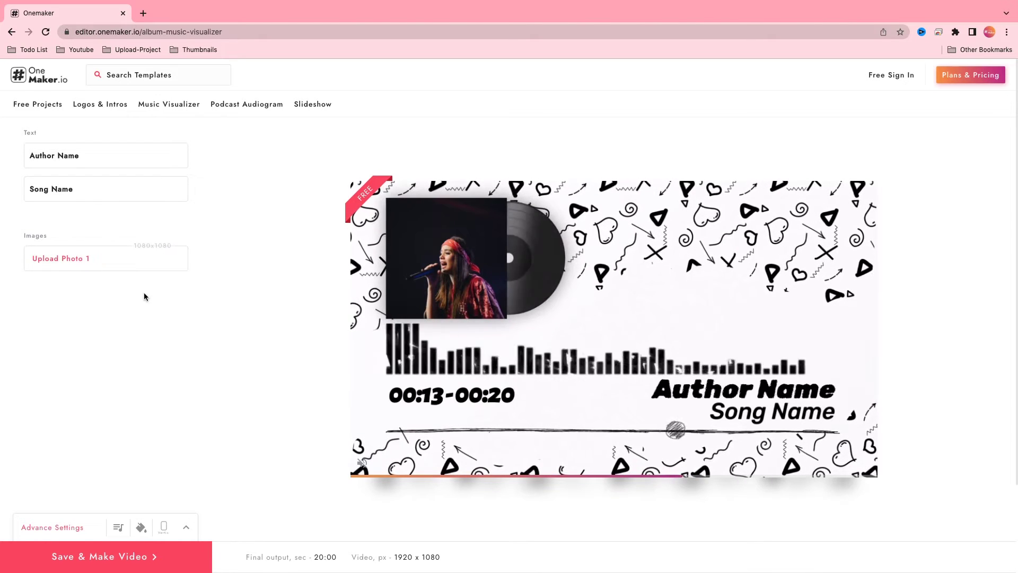
Step: Upload Image.jpeg as the Photo 1 album cover and apply the crop
click(65, 258)
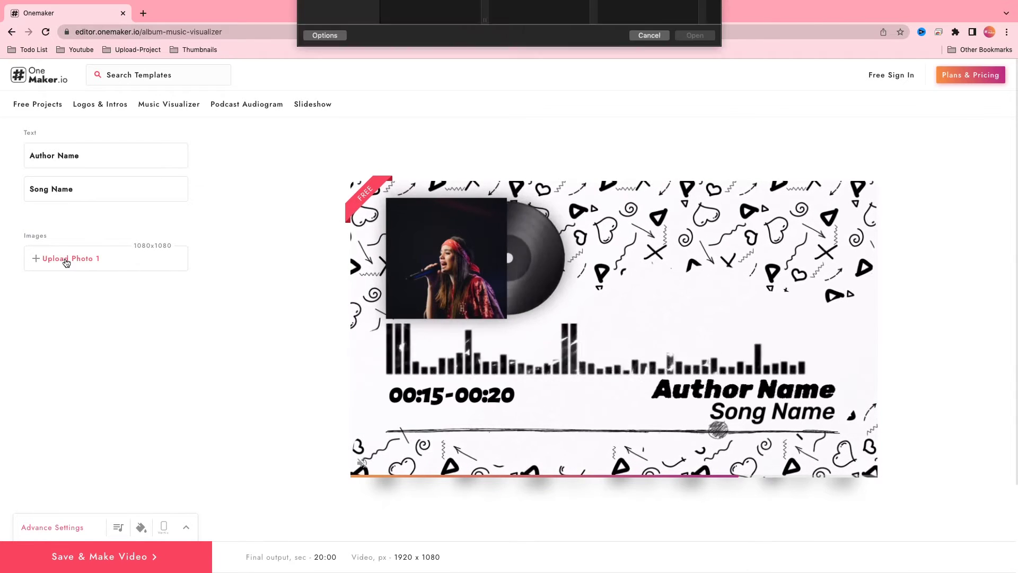
click(412, 27)
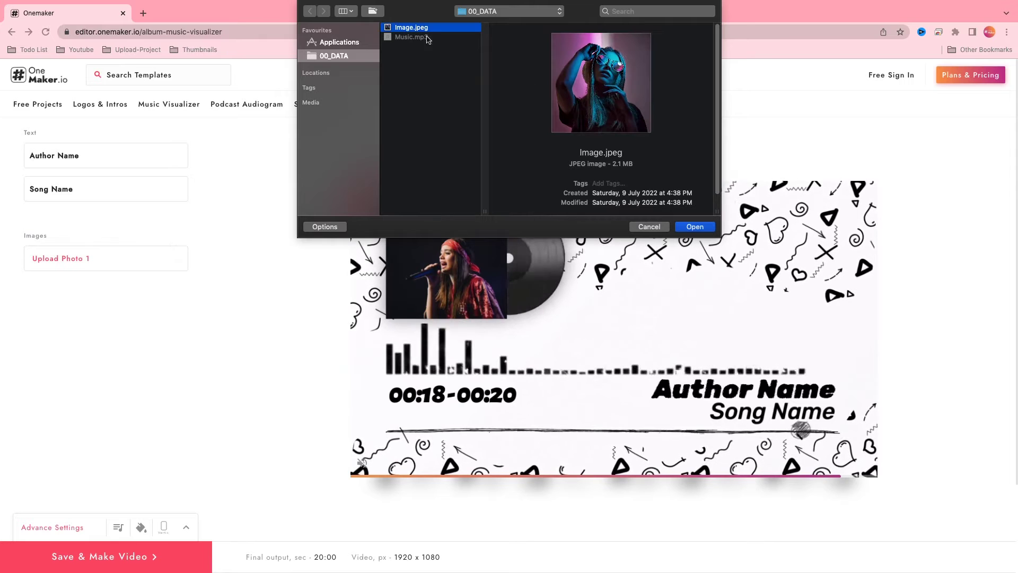
click(695, 226)
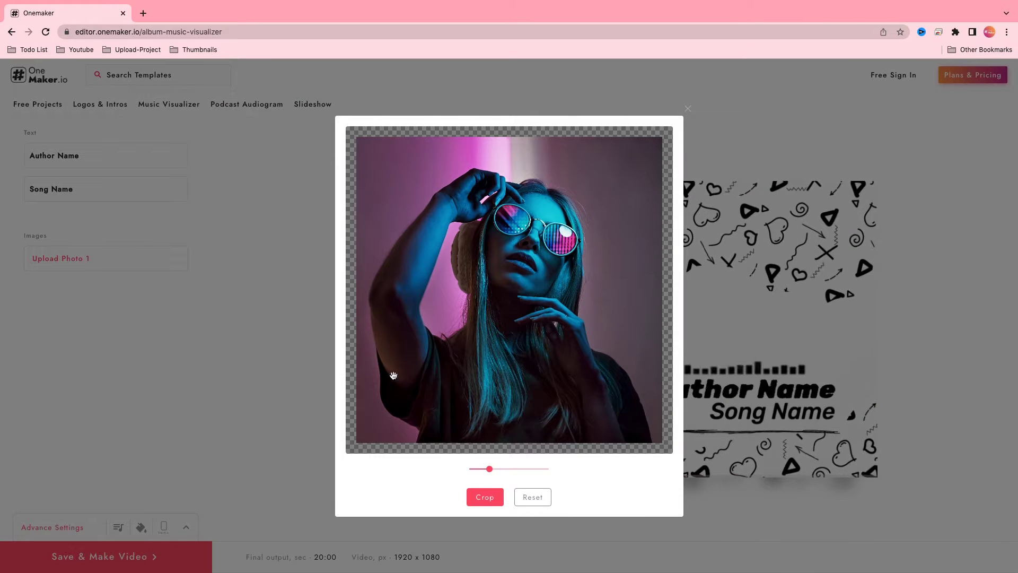
click(479, 499)
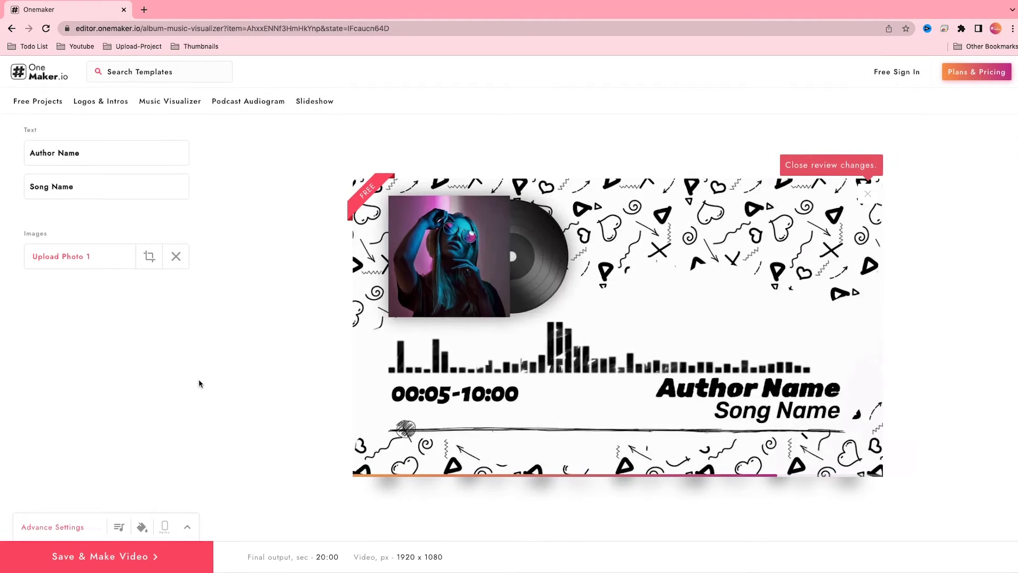
Step: Upload Music.mp3 as the audio track under Advance Settings
click(52, 527)
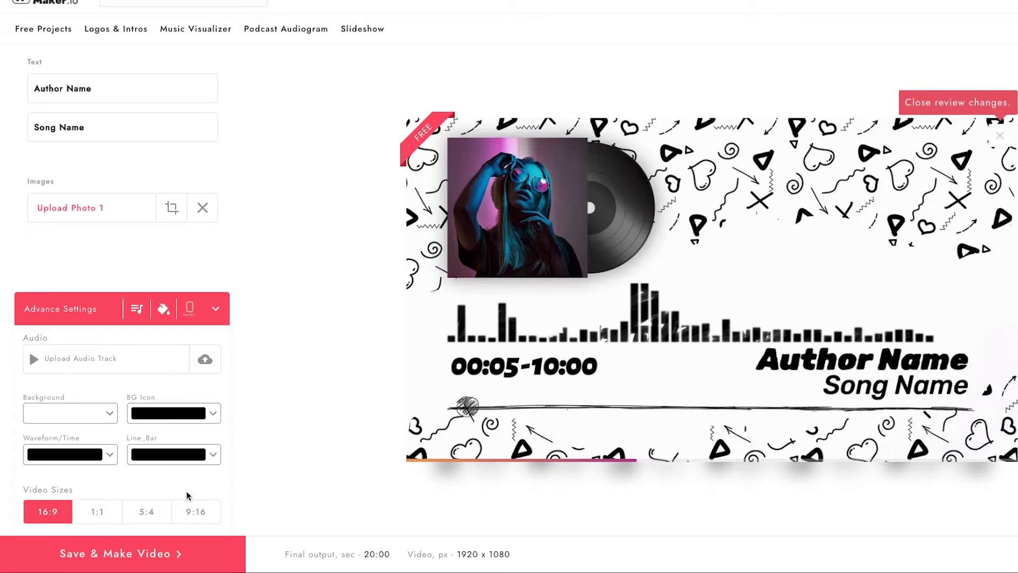
click(205, 359)
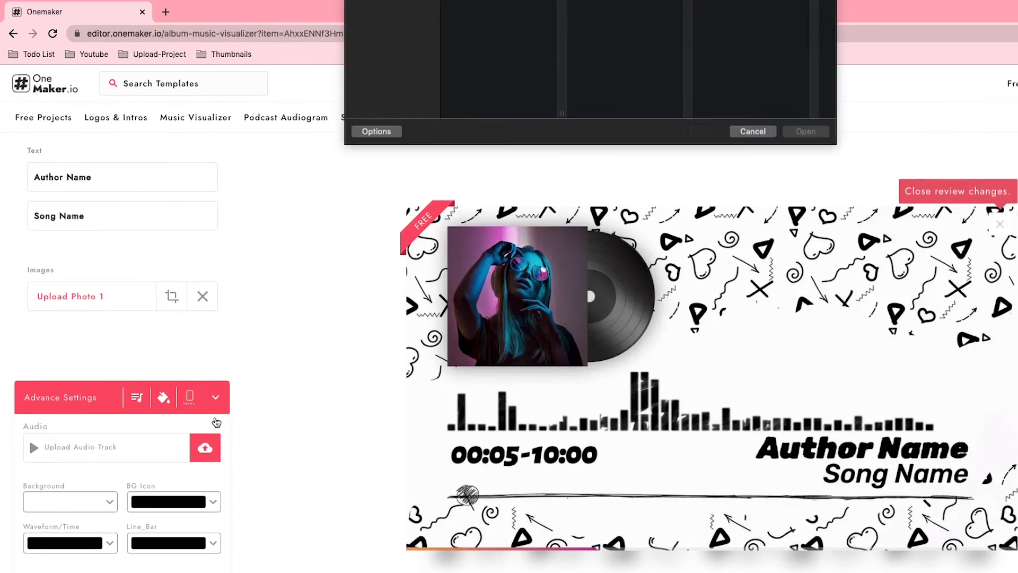
click(478, 40)
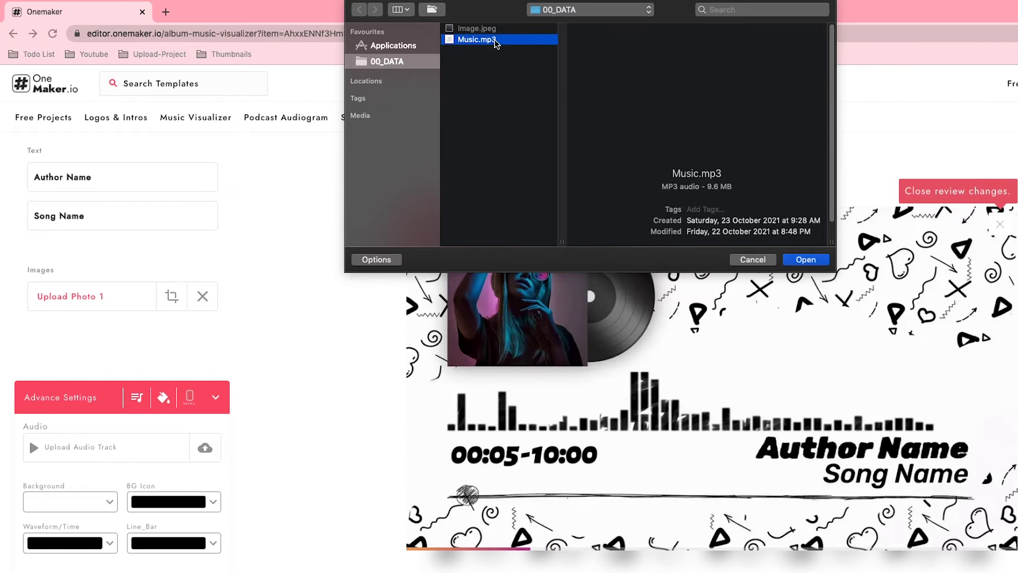
click(806, 260)
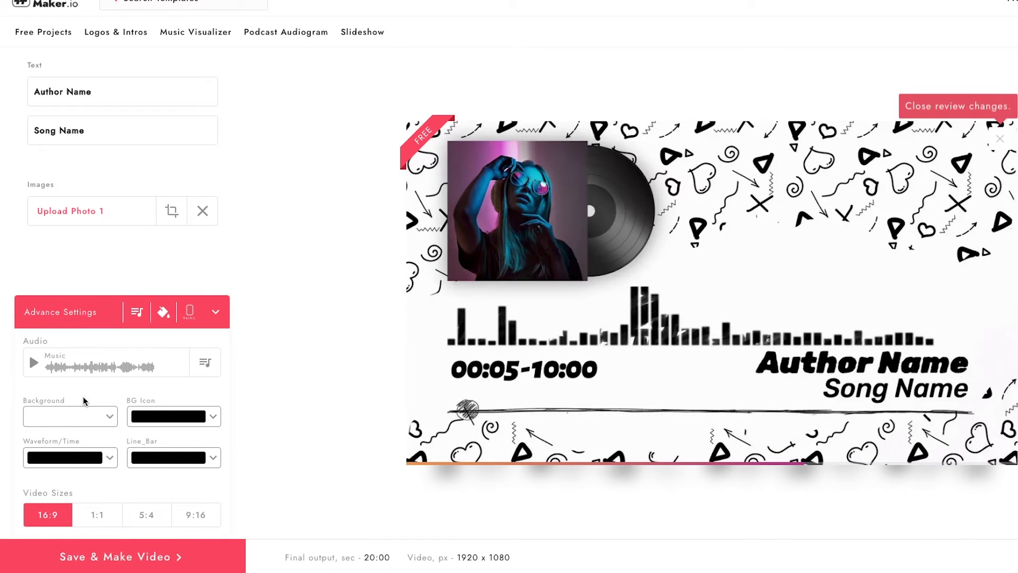
Step: Set the BG Icon colour to a custom white
click(215, 419)
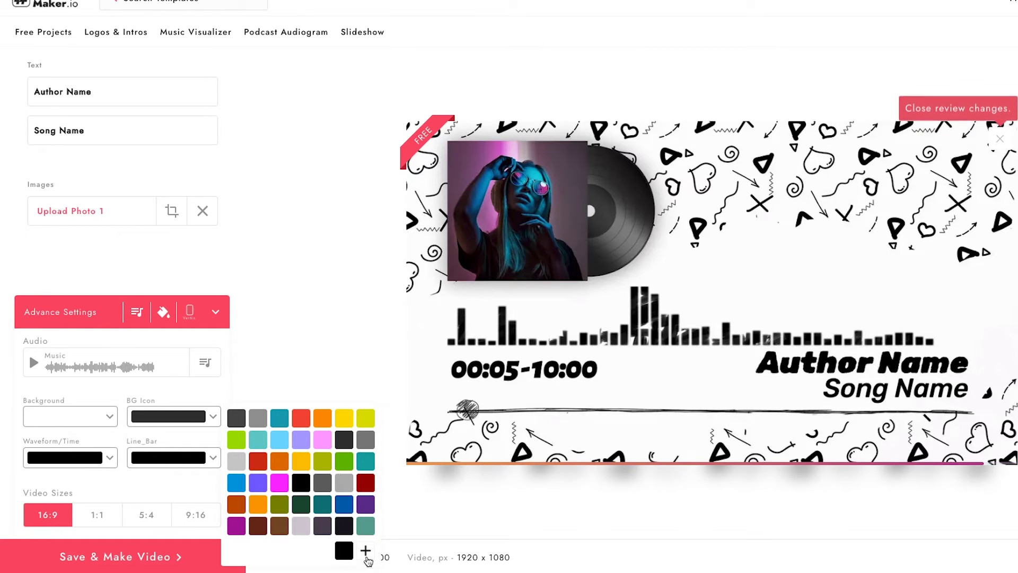
click(366, 551)
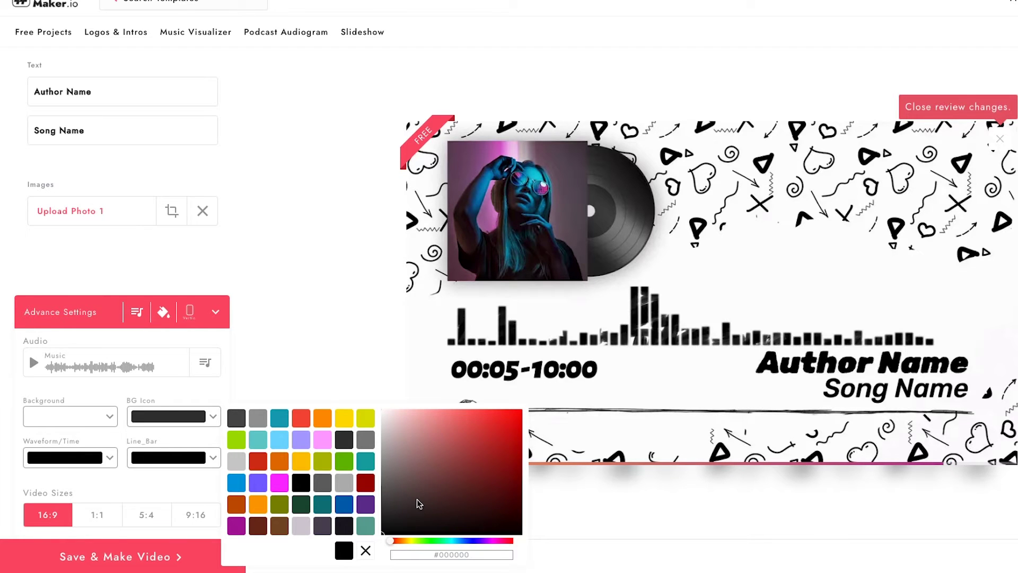
click(390, 420)
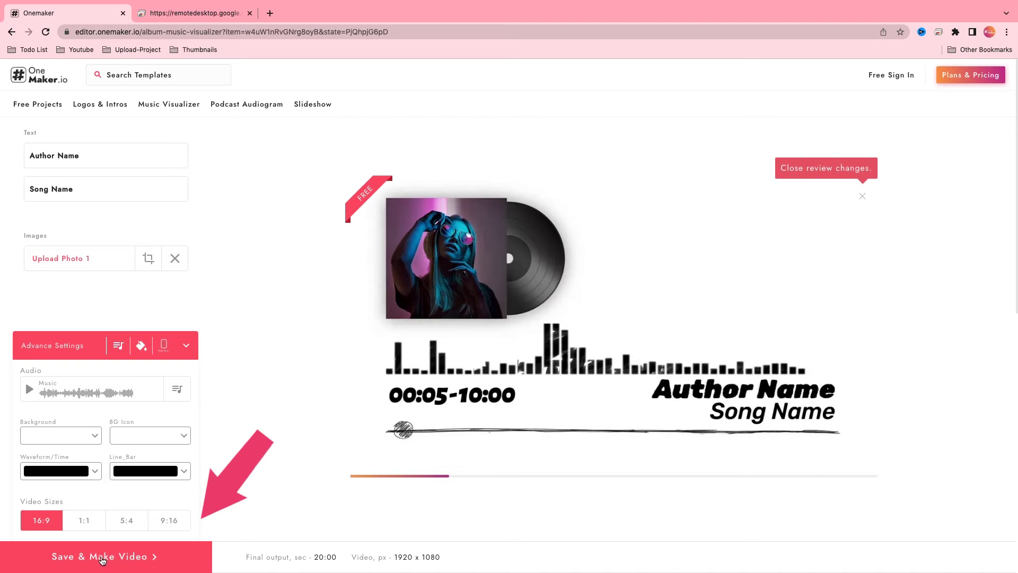
Step: Render the video and save Audio Visualizer.mp4 into the 00_DATA folder
click(101, 560)
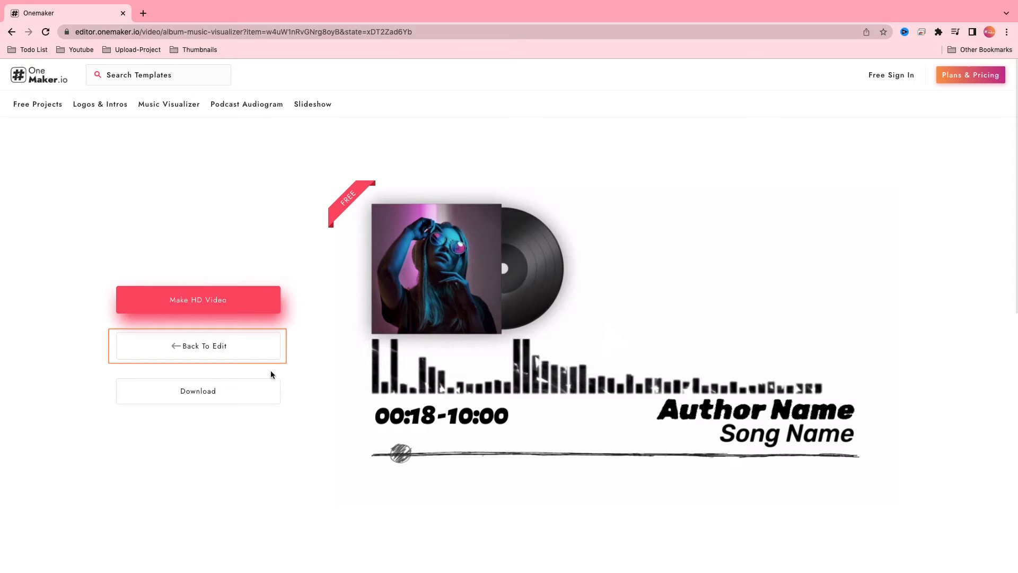
click(214, 392)
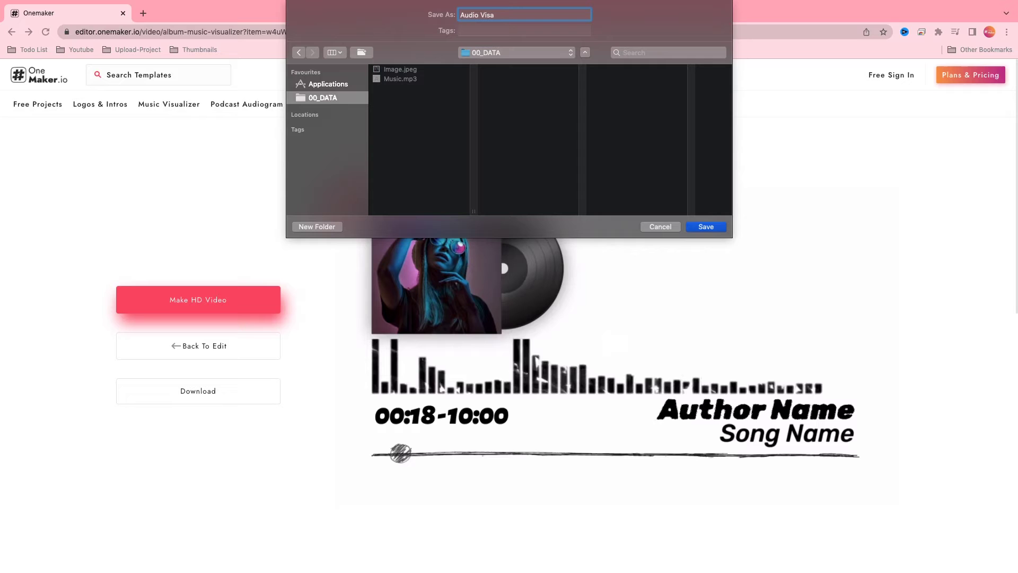
click(707, 227)
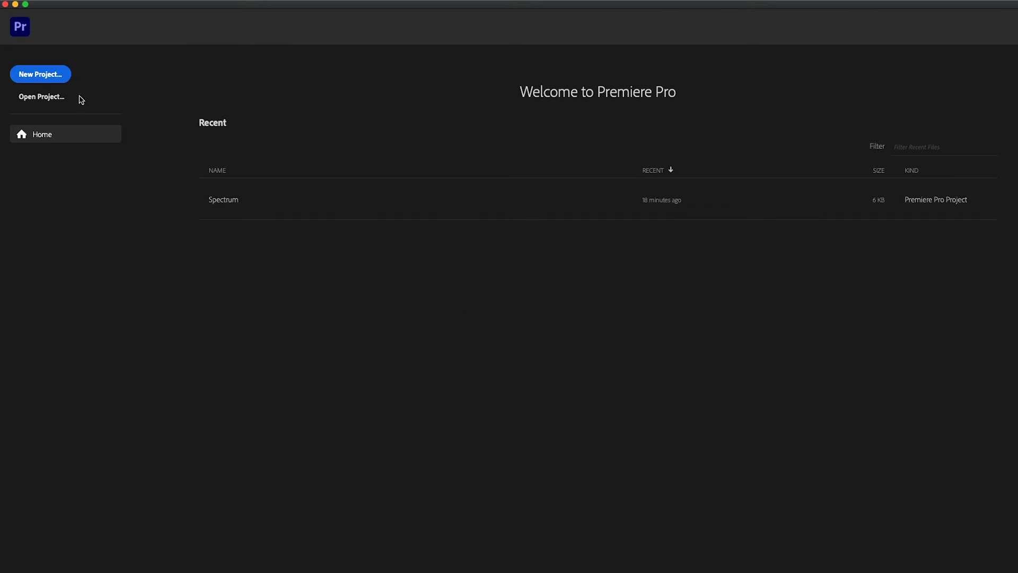
Step: Create the Spectrum project in a new PROJECT_DATA/Project File folder
click(40, 74)
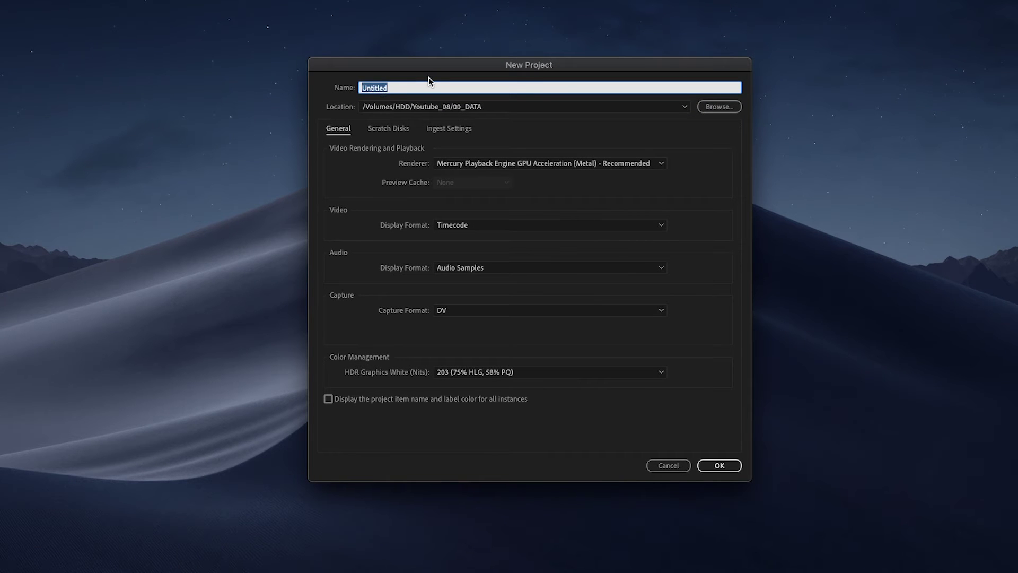
text(Spectrum)
click(712, 109)
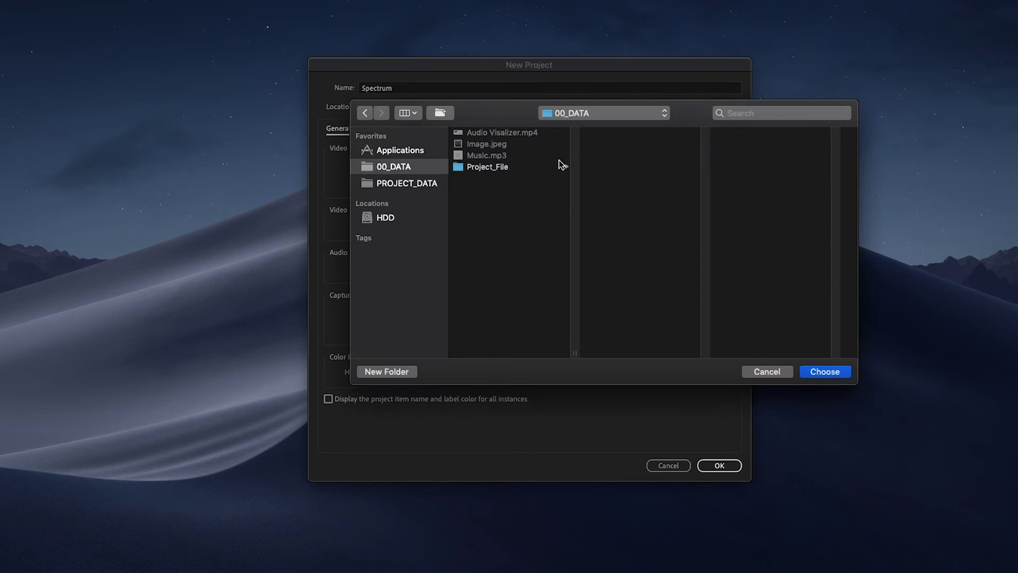
click(415, 185)
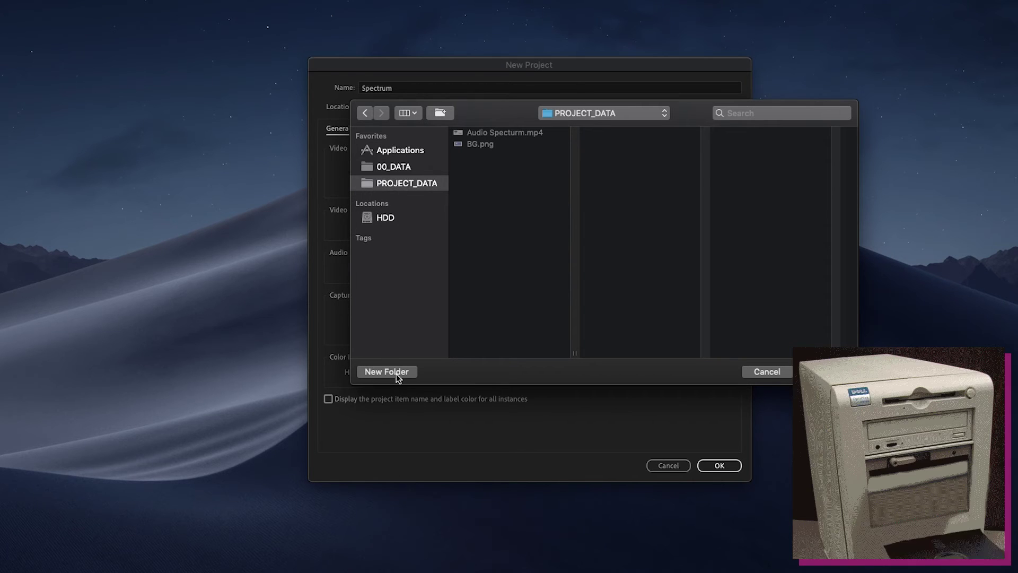
click(398, 376)
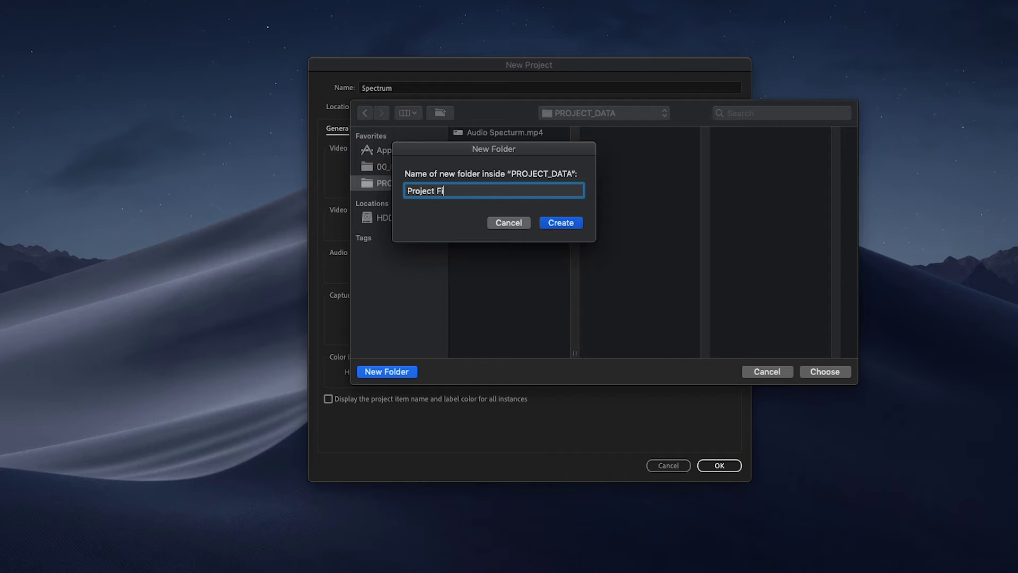
click(557, 225)
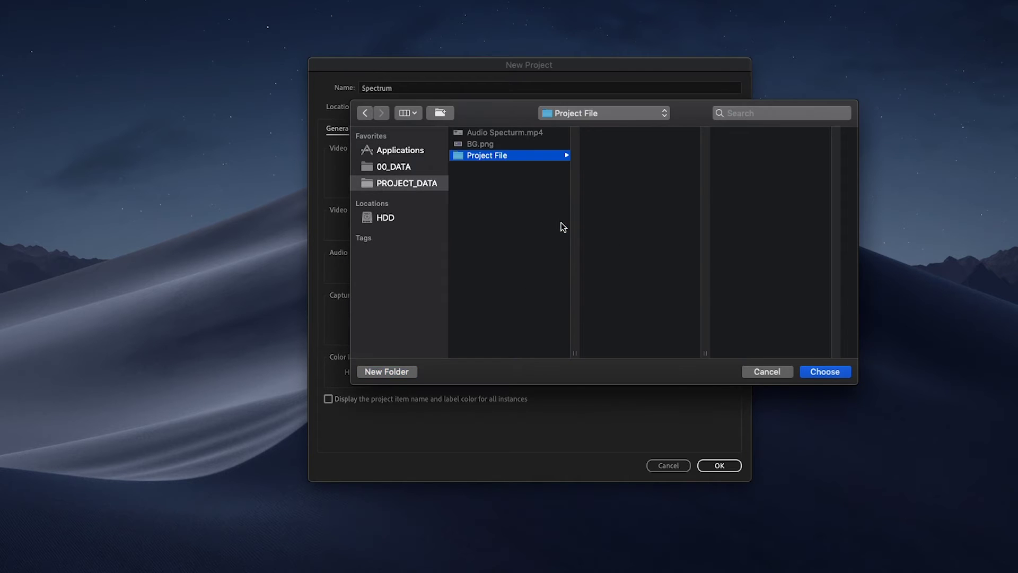
click(824, 371)
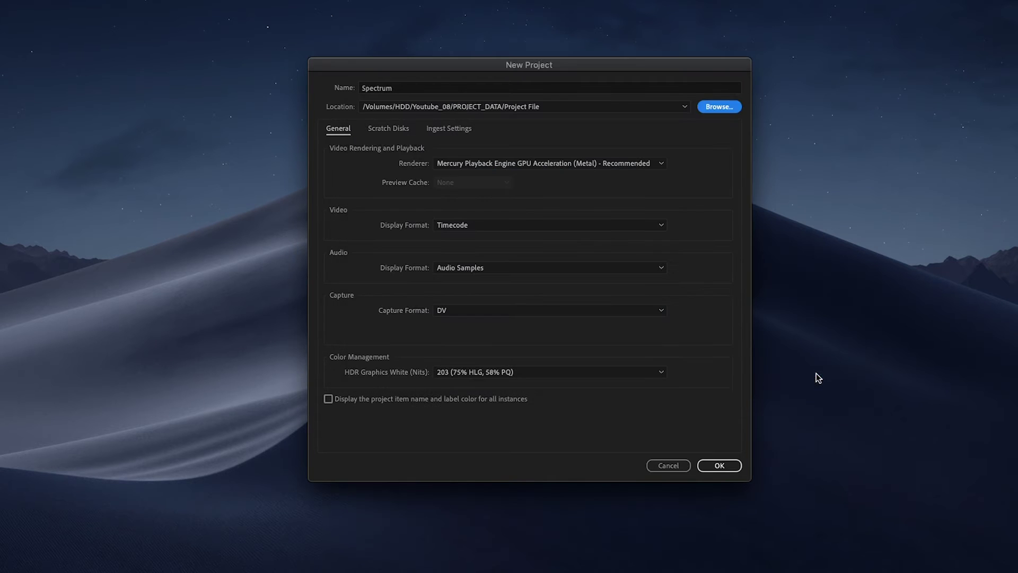
click(721, 466)
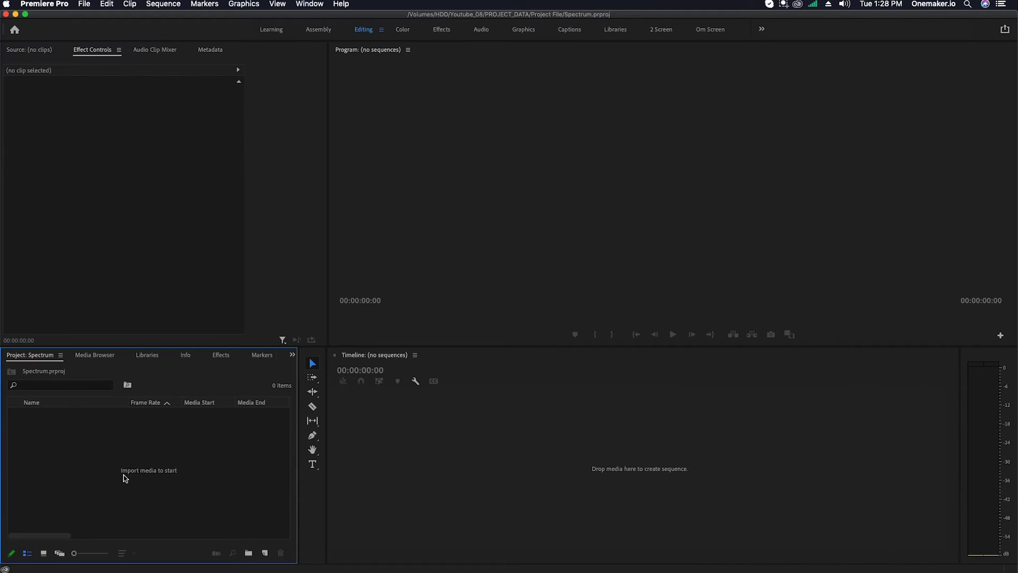
Step: Import BG.png and Audio Specturm.mp4 into the bin, then select the video
right_click(131, 438)
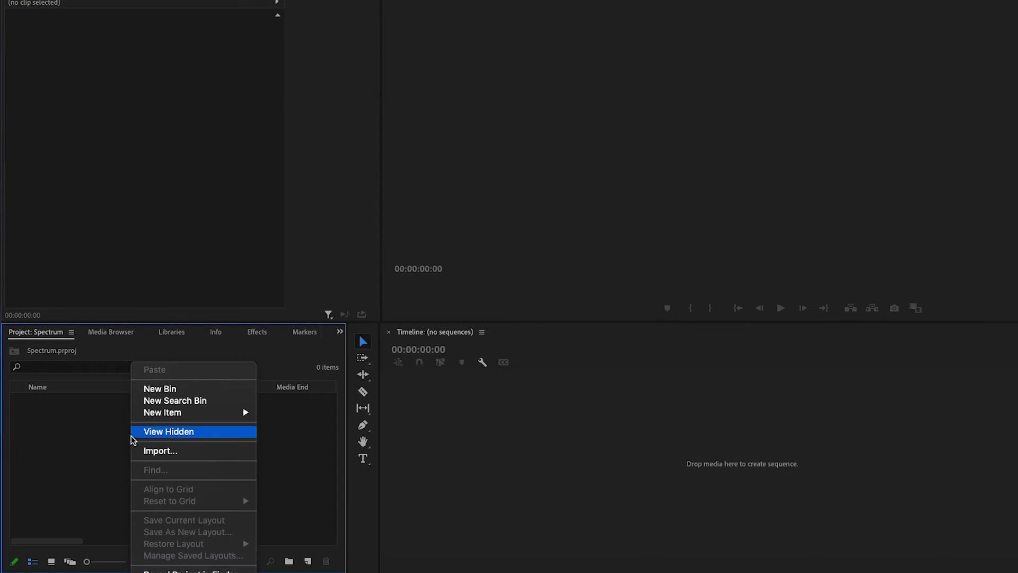
click(168, 453)
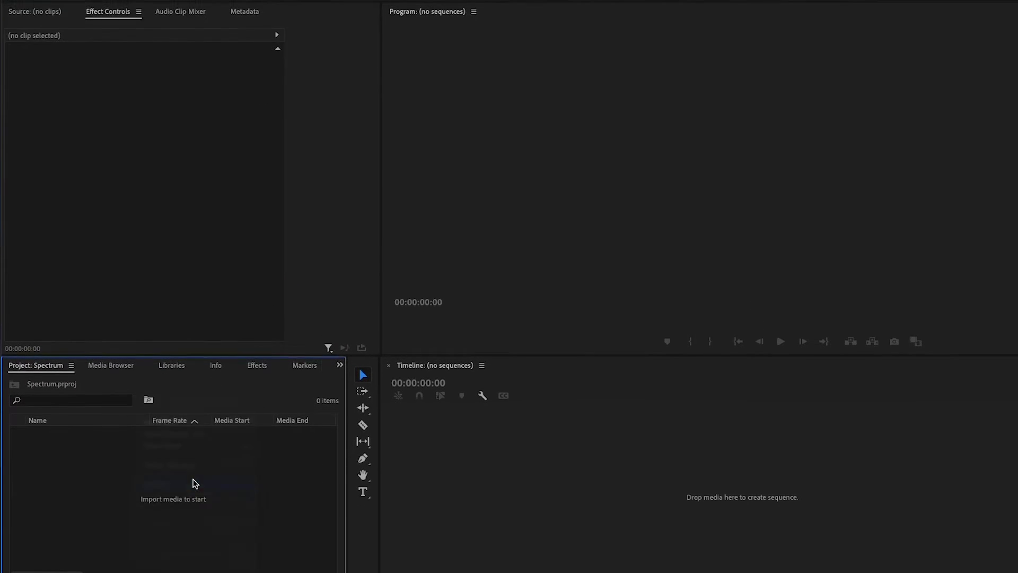
click(471, 153)
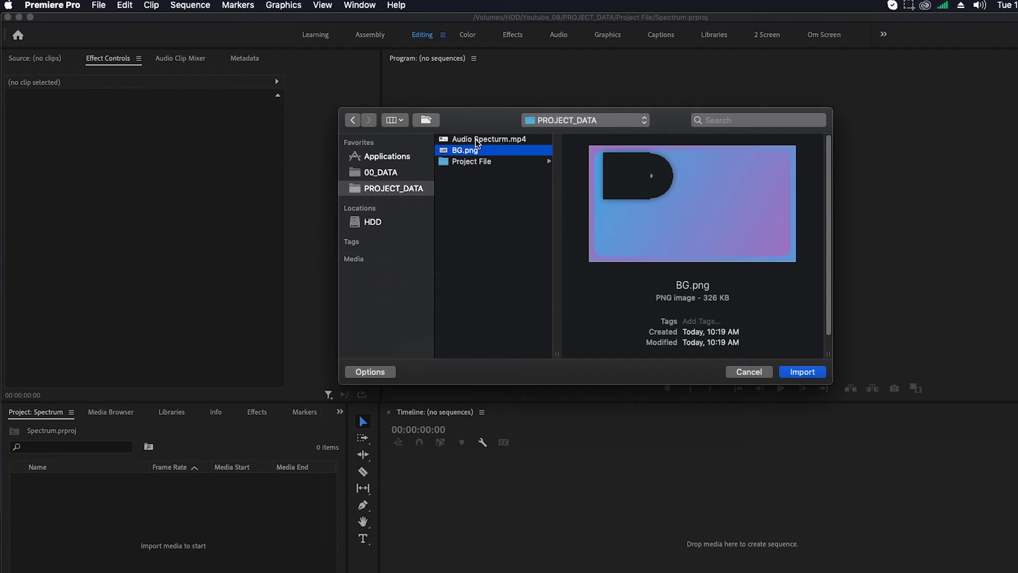
shift+click(477, 141)
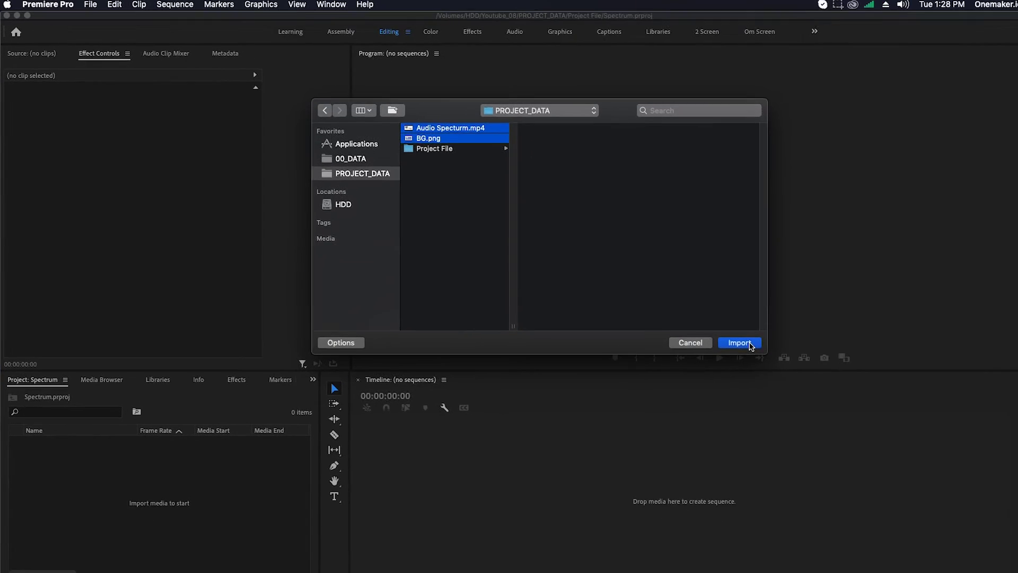
click(802, 372)
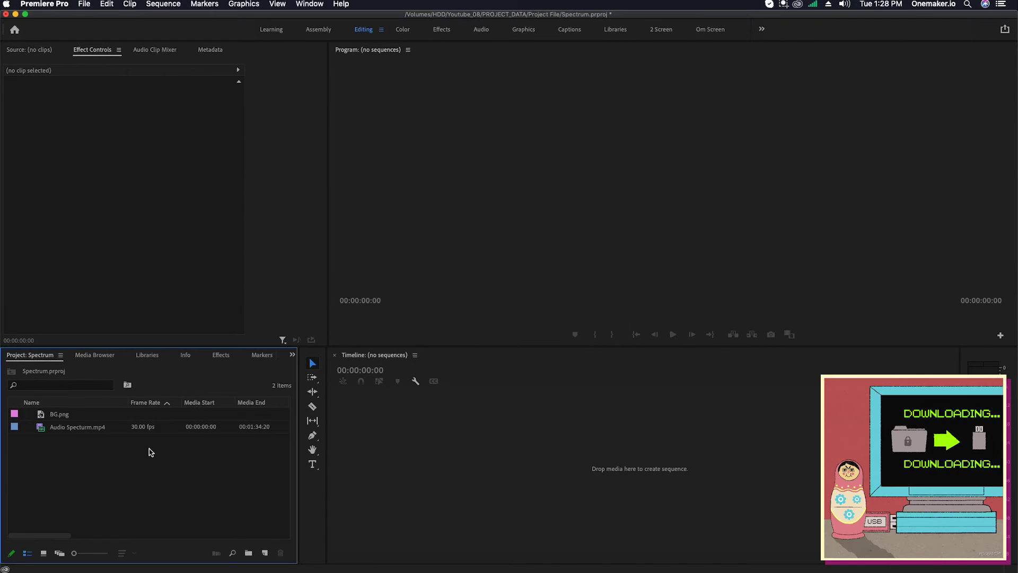
click(67, 428)
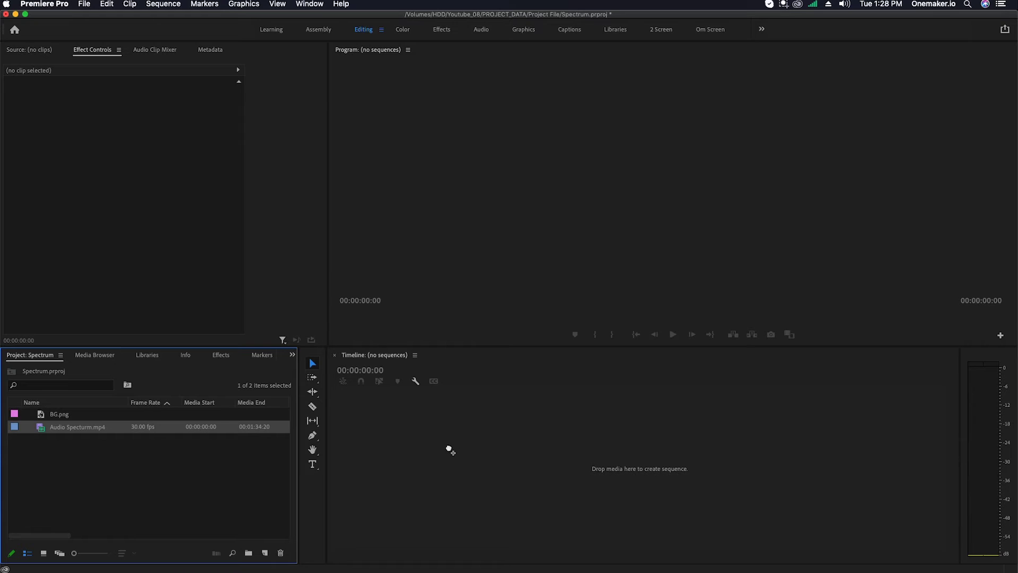
Step: Build the Audio Spectrum sequence, with BG.png on V2 trimmed to the video's length
drag(449, 450, 446, 458)
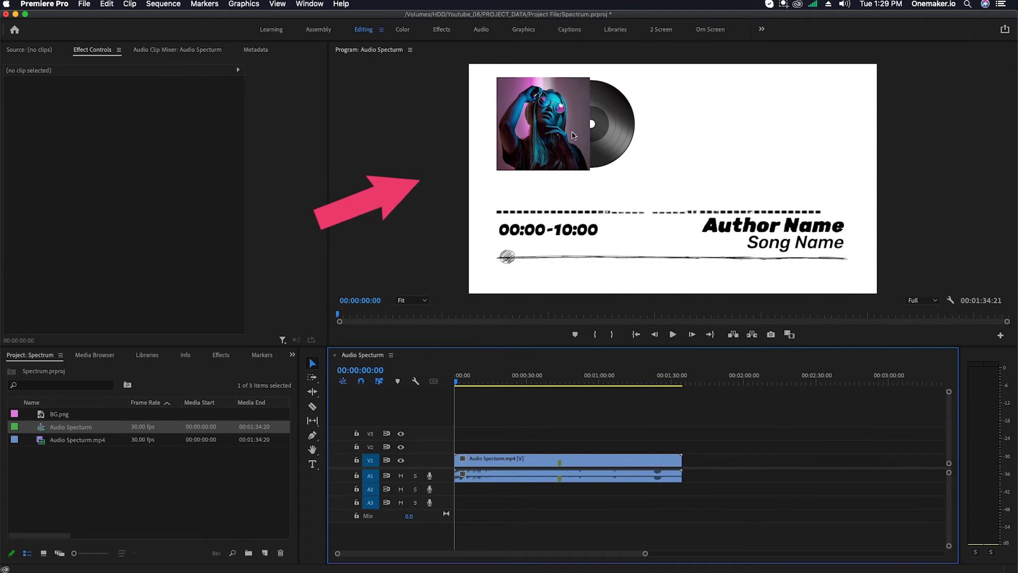
click(635, 508)
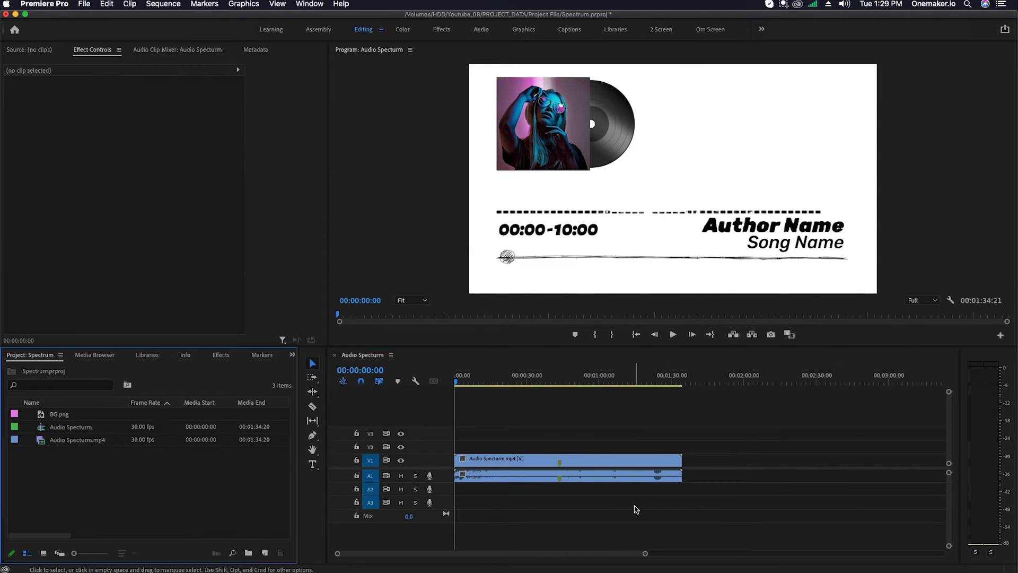
click(63, 414)
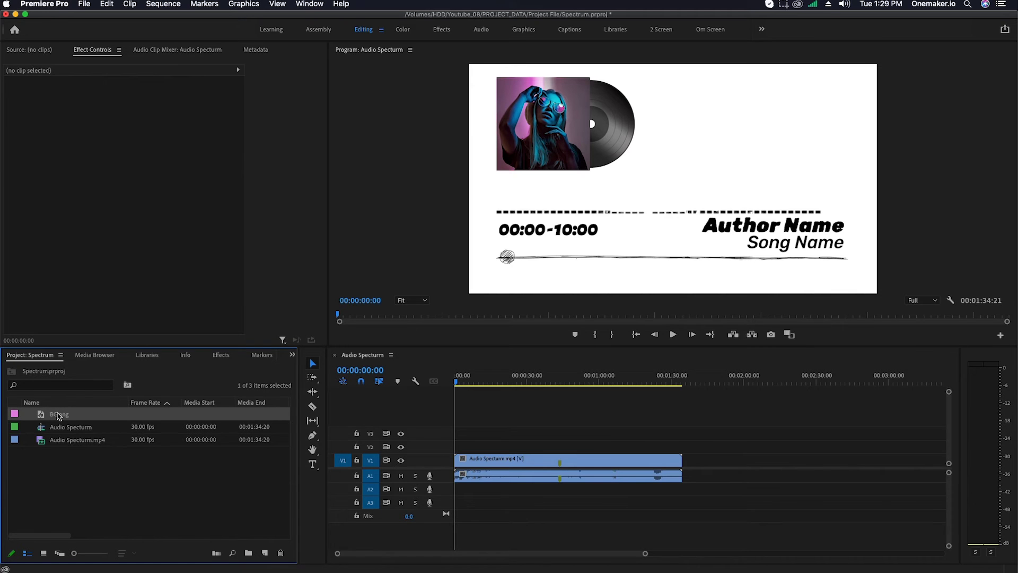
mouse_move(58, 415)
mouse_down()
mouse_move(467, 451)
mouse_move(493, 443)
mouse_up()
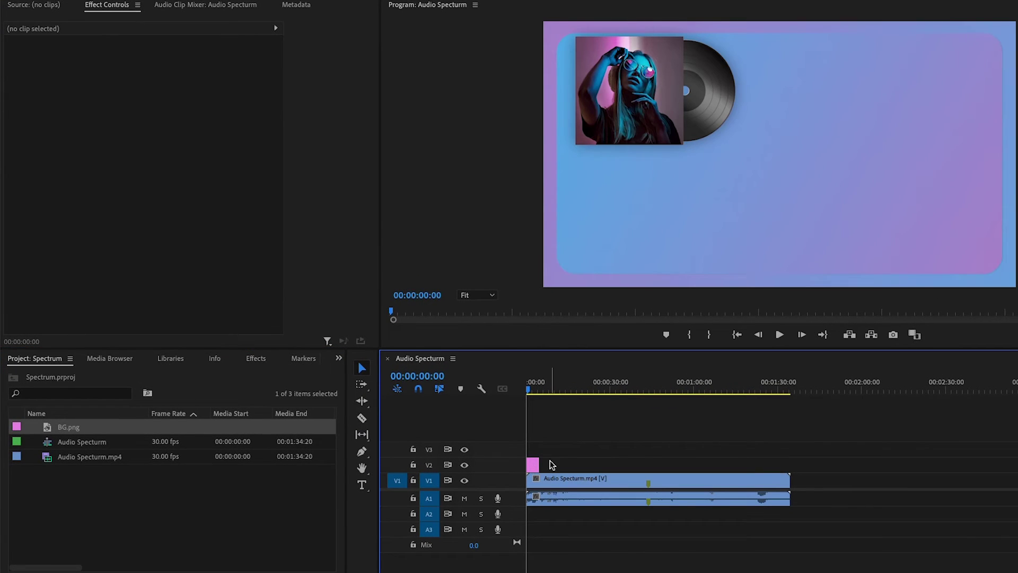
drag(541, 465, 790, 478)
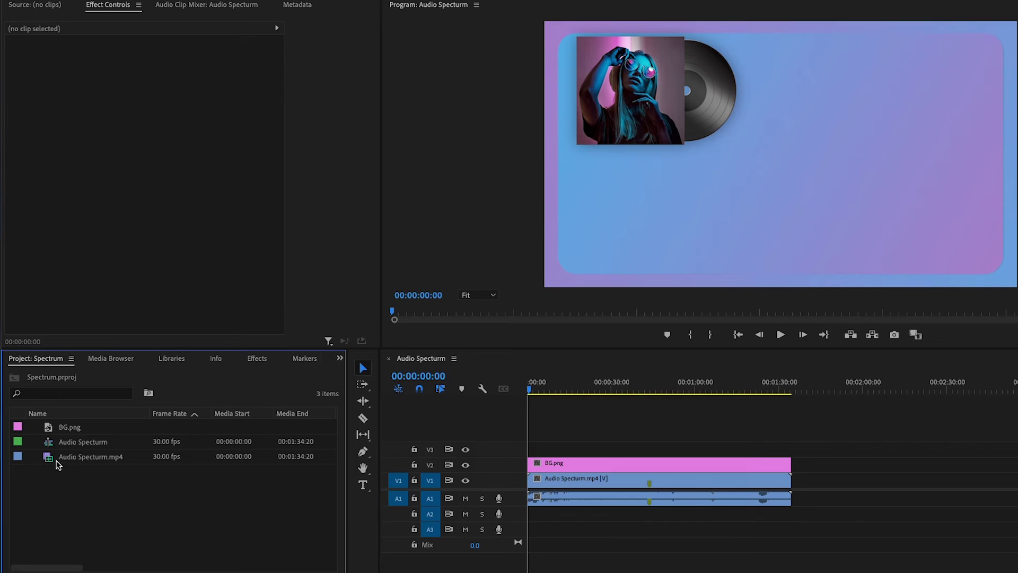
Step: Load Audio Specturm.mp4 in the Source monitor and drop its video-only part onto V3
double_click(56, 462)
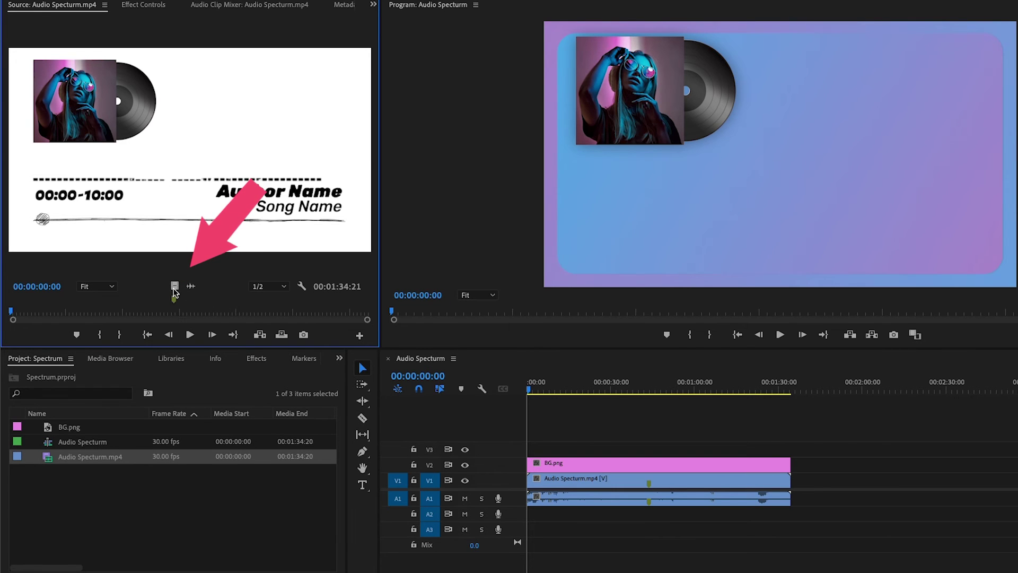
drag(176, 287, 540, 452)
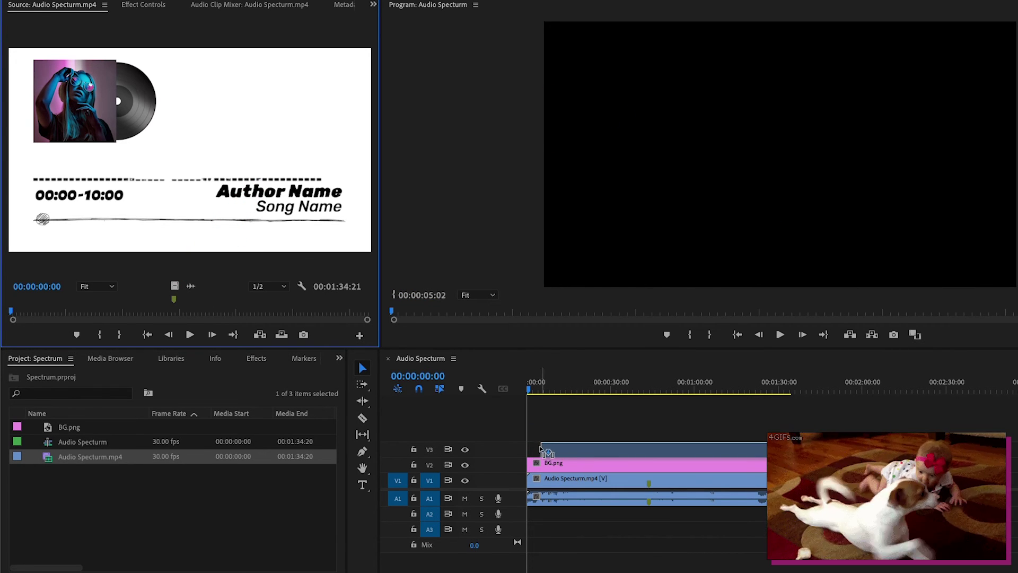
drag(540, 452, 538, 451)
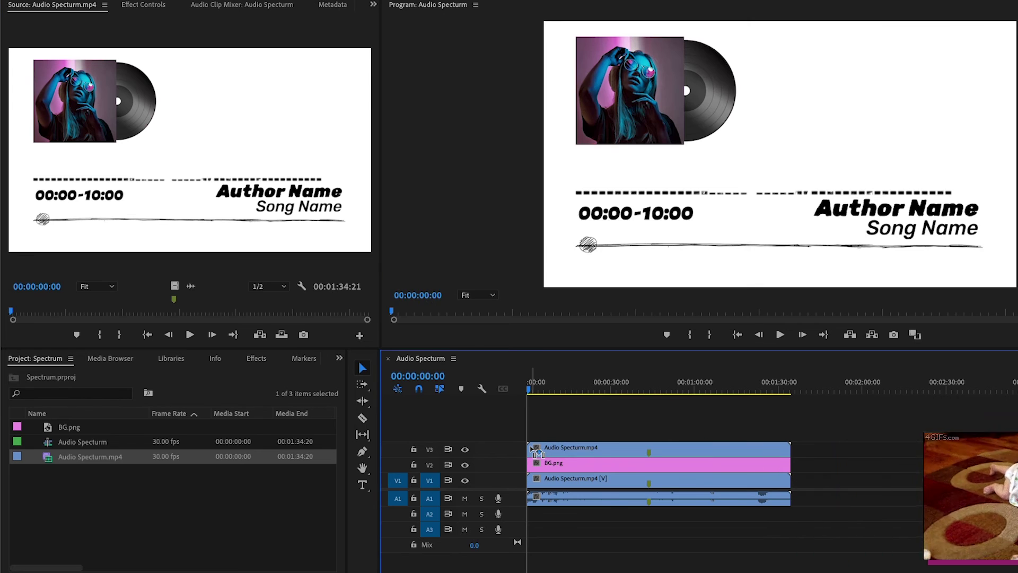
Step: Start an Opacity pen mask on the V3 spectrum clip at a frame showing bars
click(597, 450)
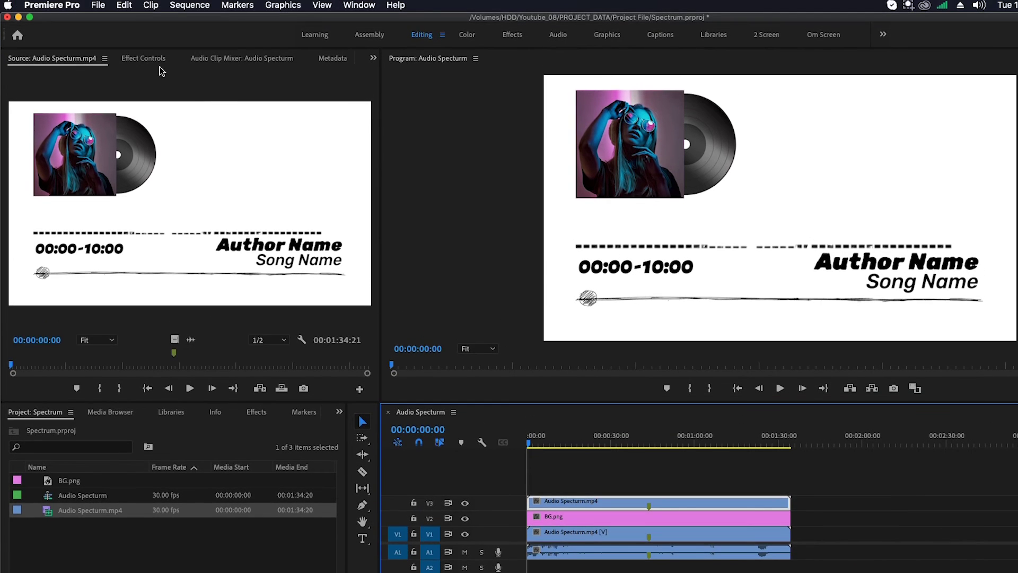
click(152, 64)
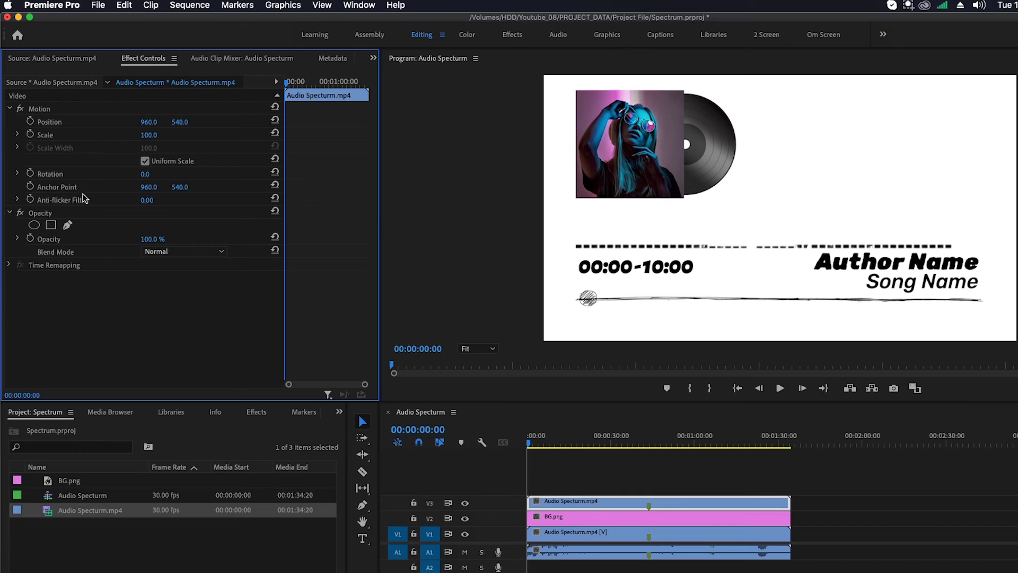
click(64, 226)
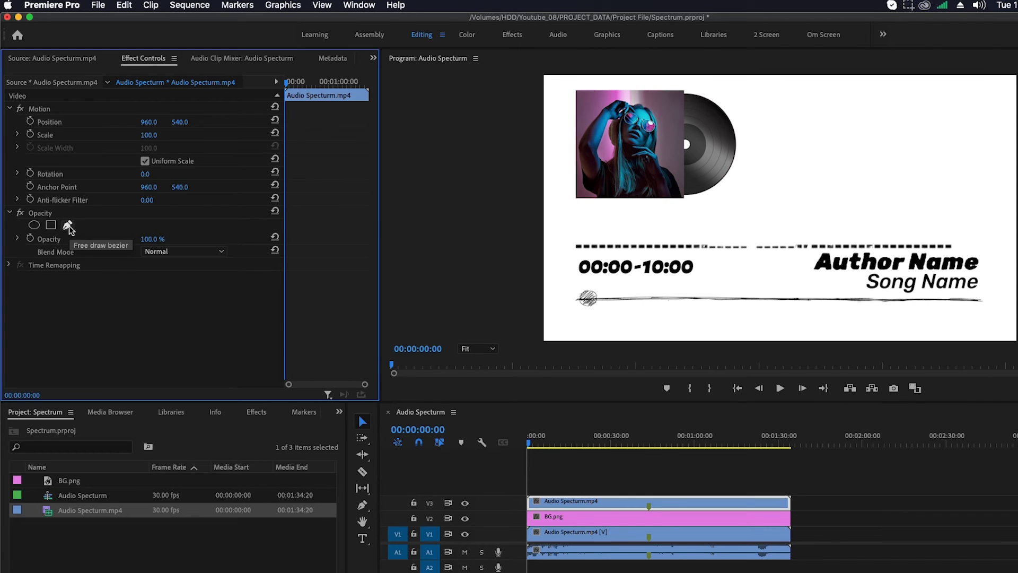
click(571, 446)
drag(572, 446, 574, 446)
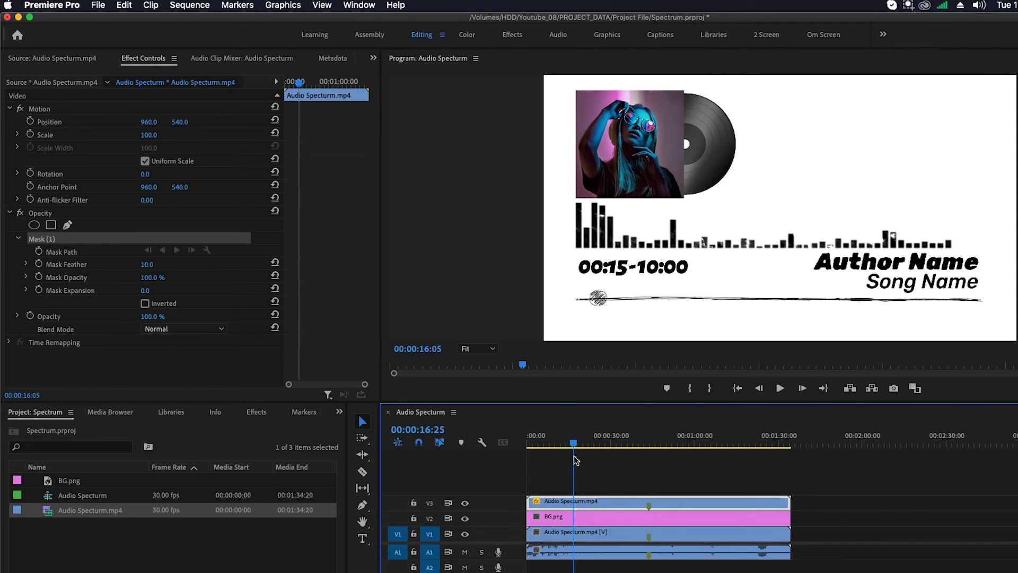
Step: Draw a closed four-corner rectangular mask around the spectrum bars and text
click(558, 326)
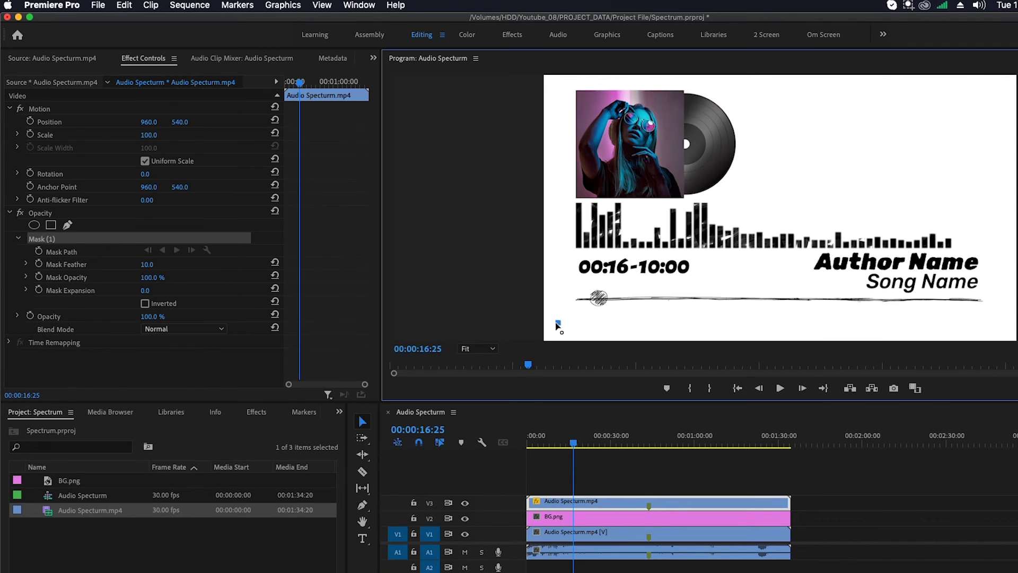
click(560, 204)
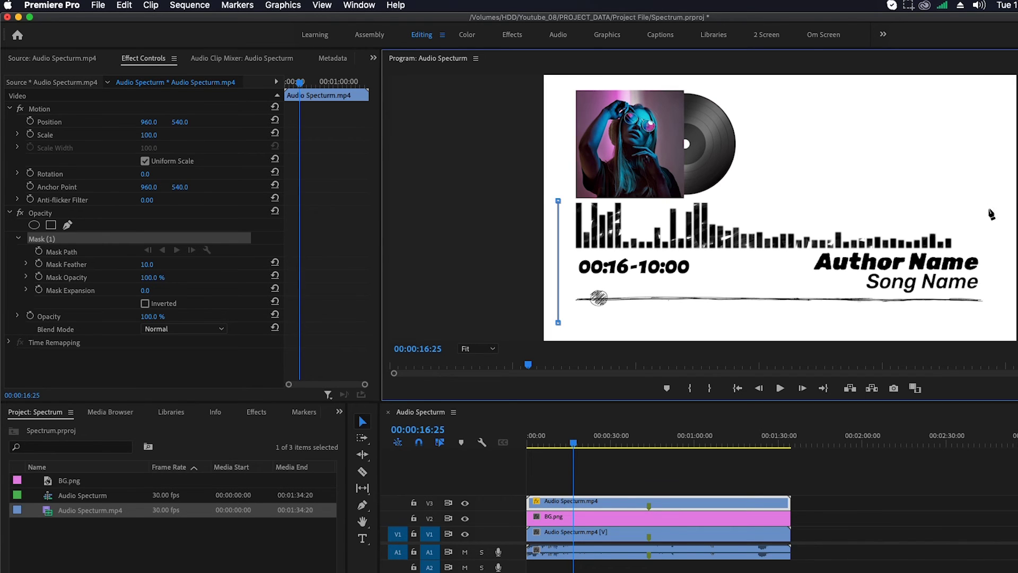
click(988, 200)
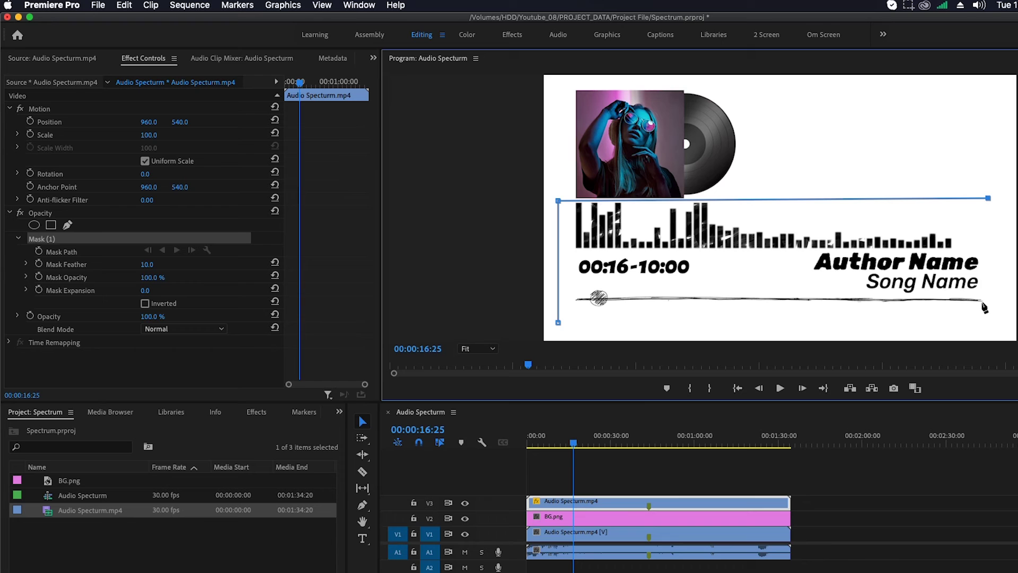
click(996, 321)
click(560, 327)
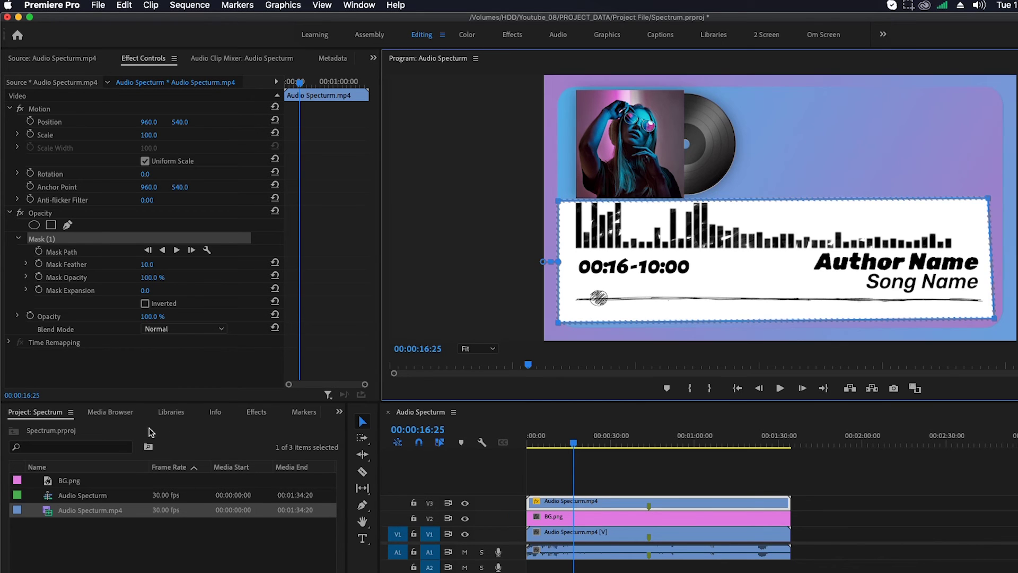
Step: Apply the Channel Invert effect to the V3 spectrum clip and set its blend mode to Screen
click(256, 411)
text(invert)
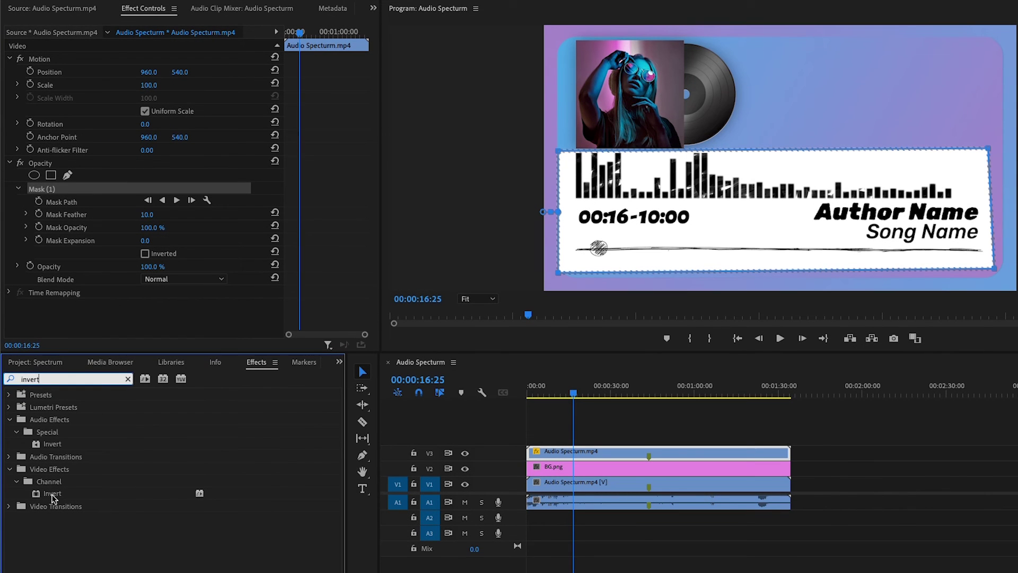
click(51, 493)
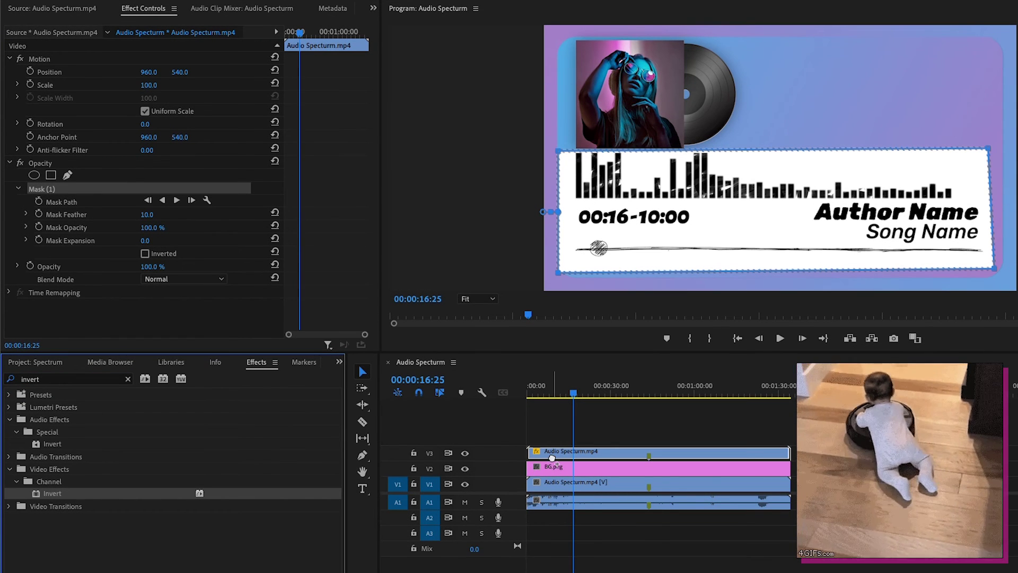
drag(52, 493, 557, 466)
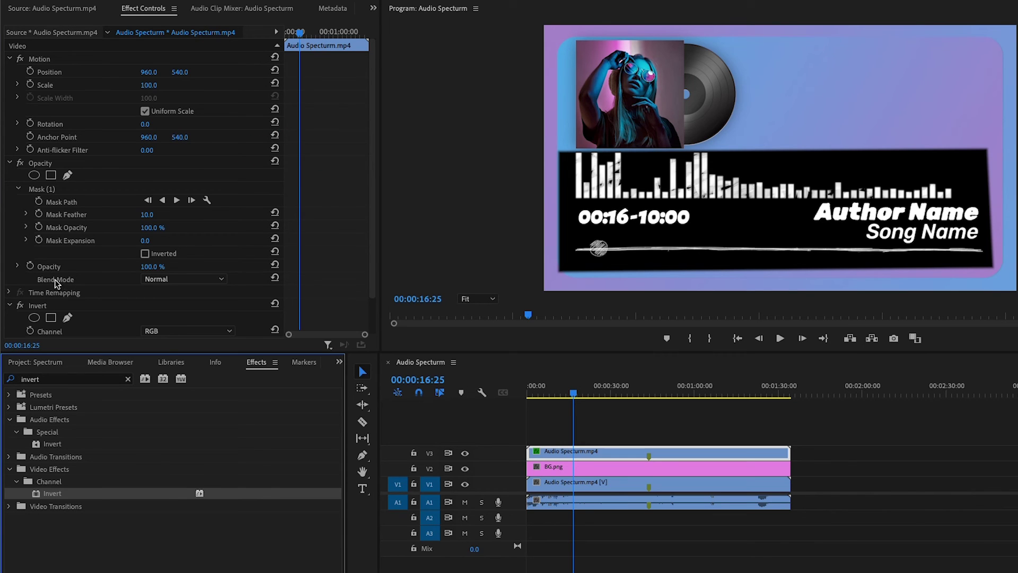
click(181, 279)
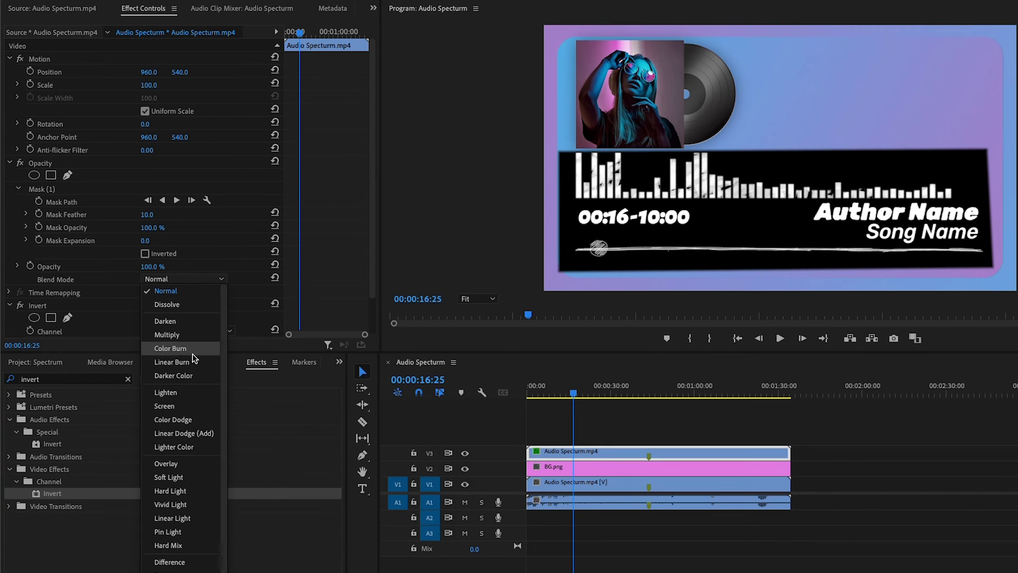
click(165, 406)
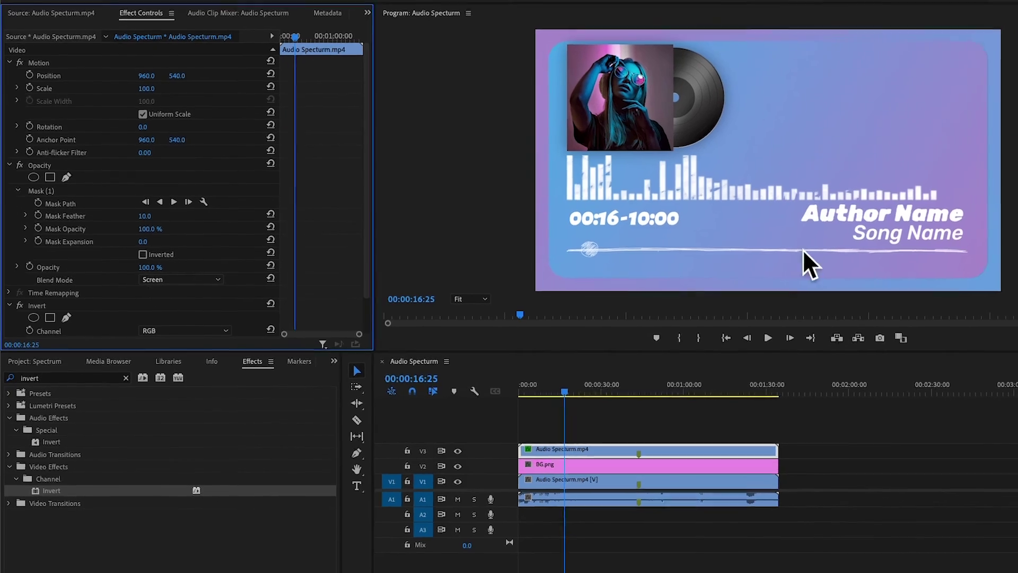